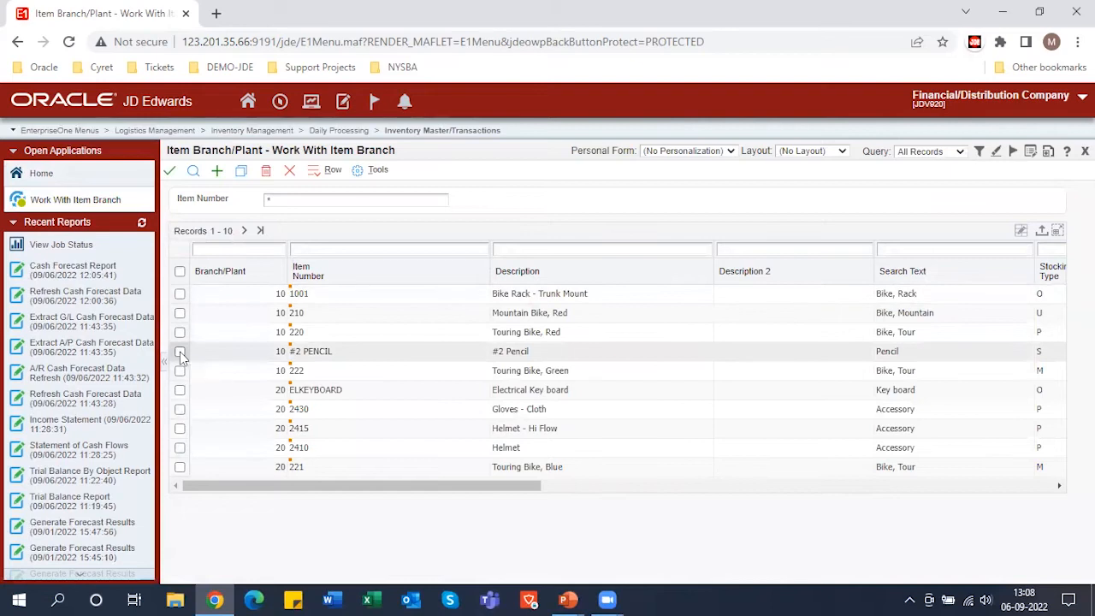
Open the #2 PENCIL item in branch 10 and start personalizing its form, giving the form layout more room.
click(169, 172)
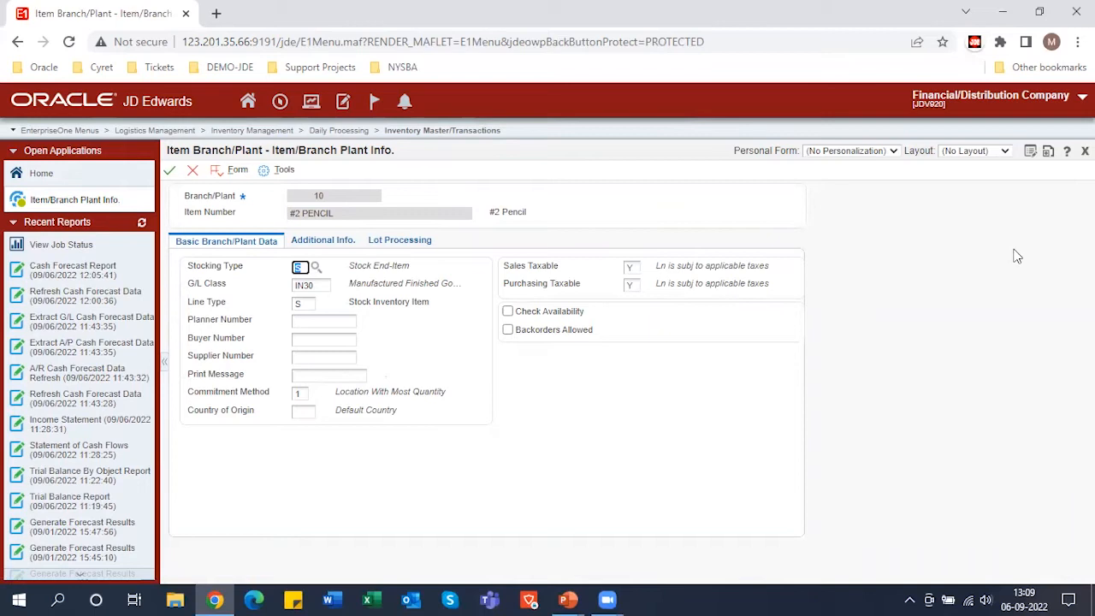
click(1032, 151)
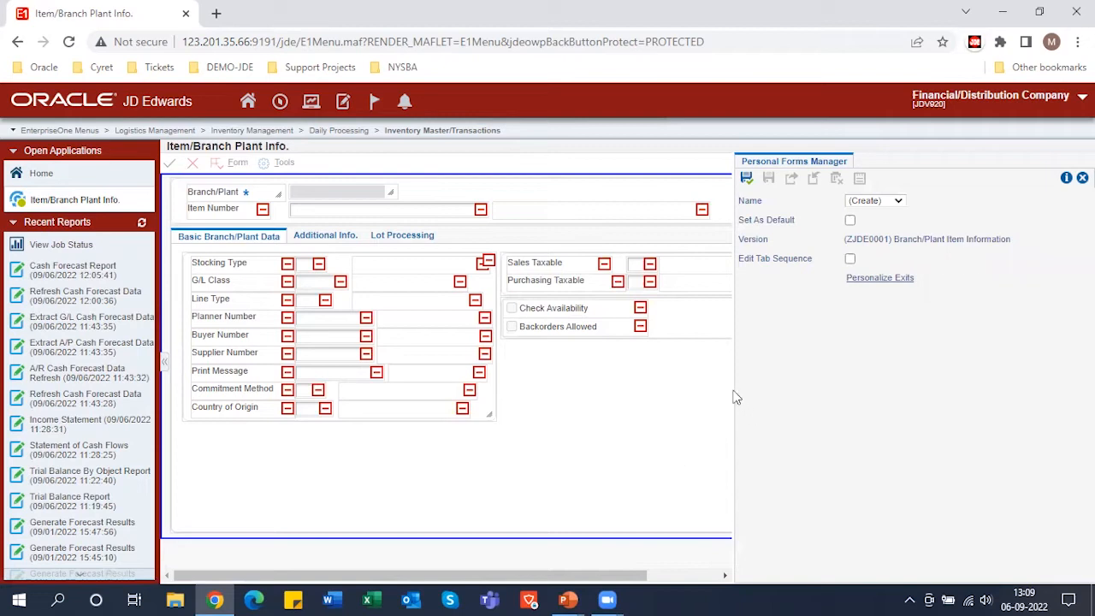
drag(733, 389, 819, 390)
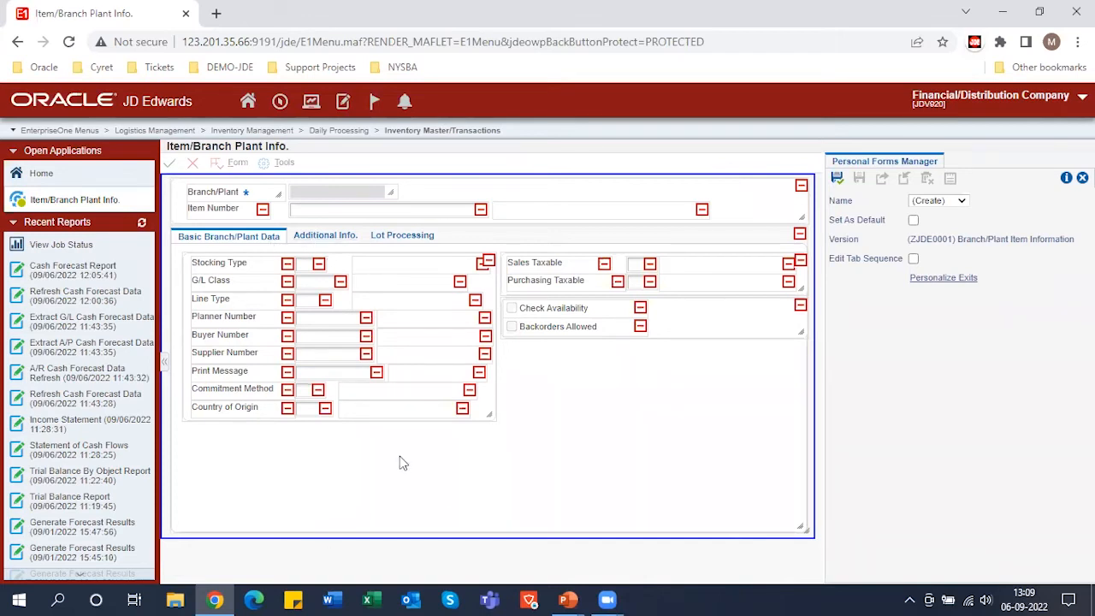
Remove the Lot Processing tab from the personalized form.
click(382, 238)
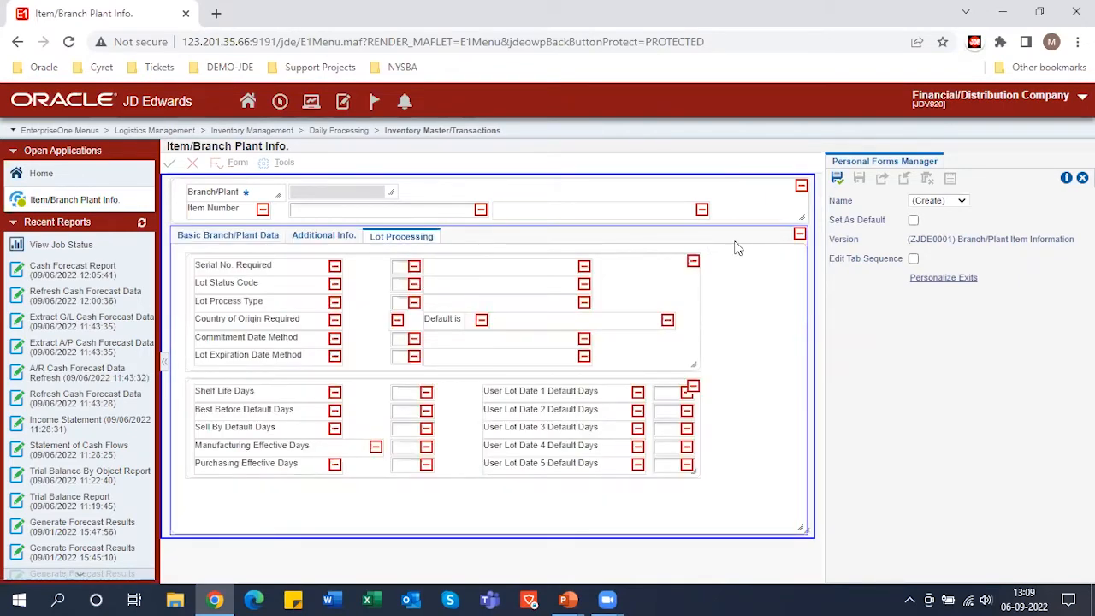
click(799, 235)
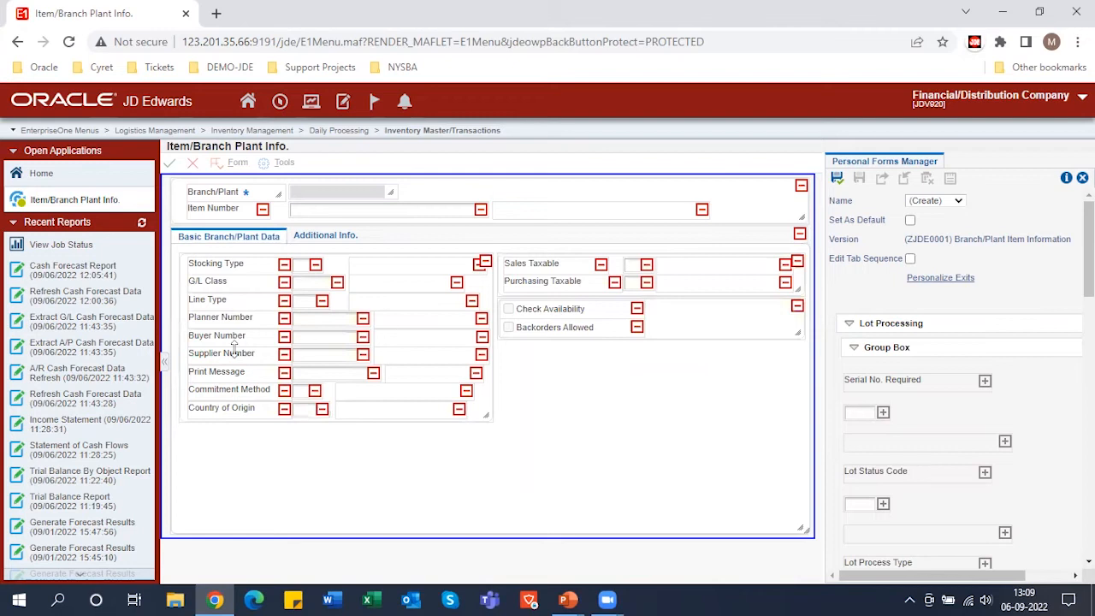
Remove the Planner Number and Buyer Number labels, entry fields and description fields from the Basic Branch/Plant Data tab.
click(284, 318)
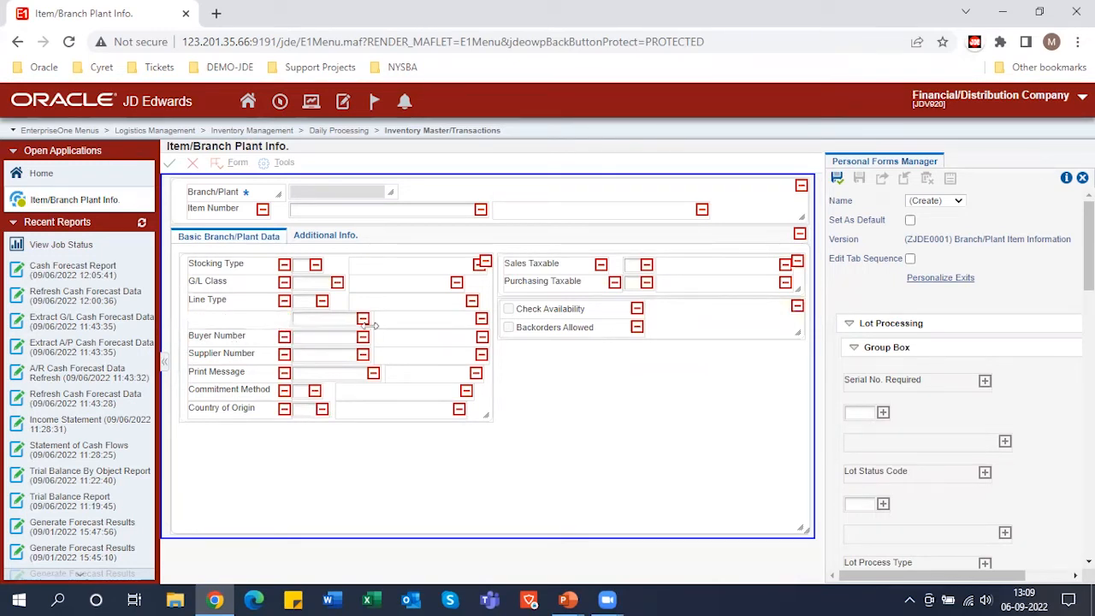
click(363, 320)
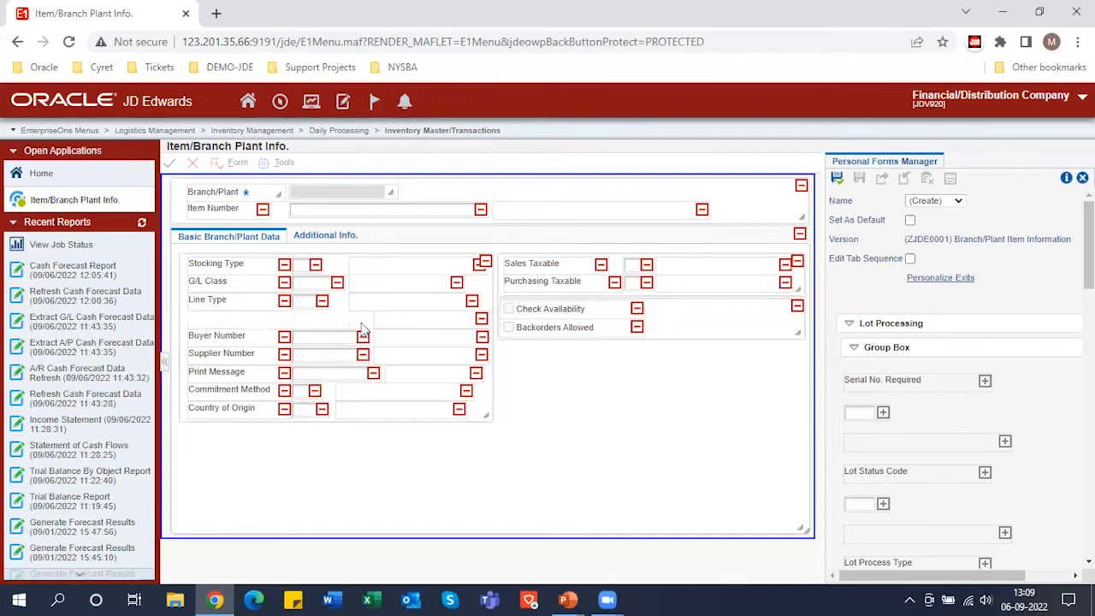
click(481, 319)
click(284, 336)
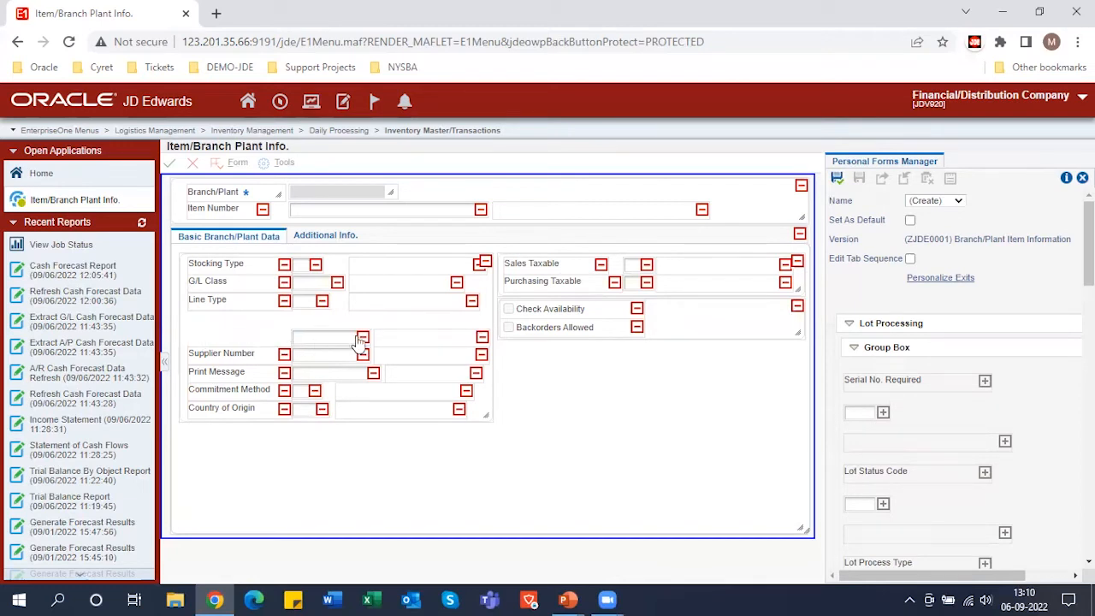
click(363, 337)
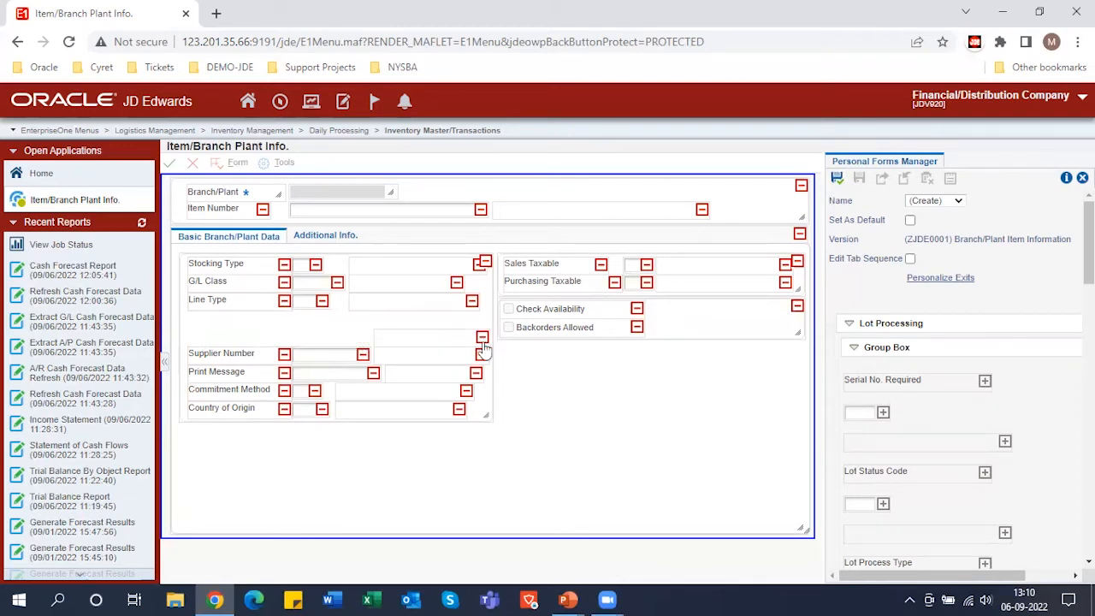
click(481, 338)
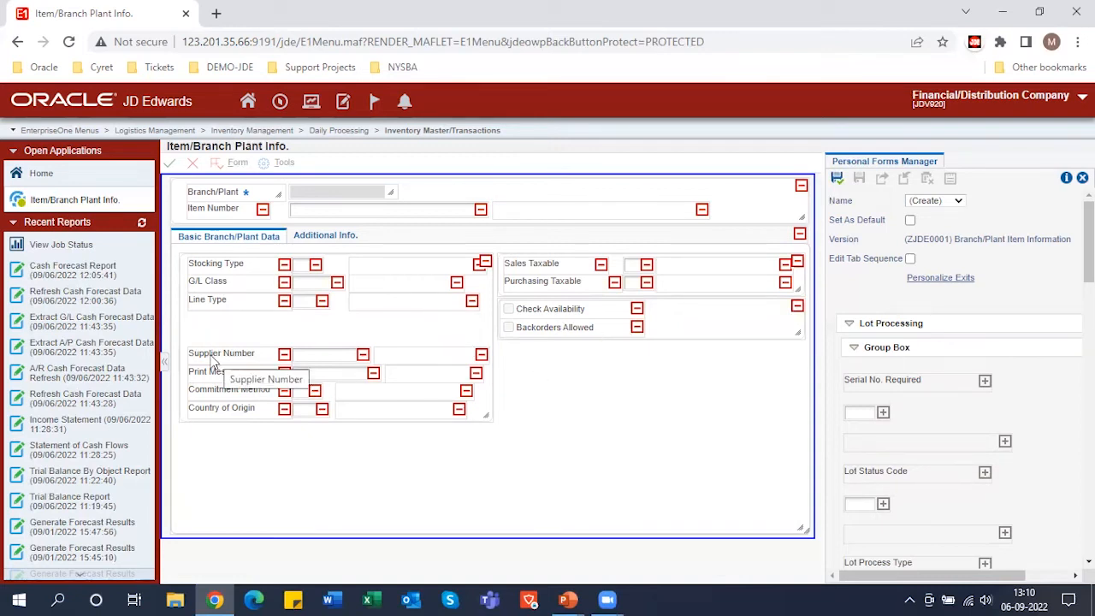
Move the Supplier Number label, entry field and description up to just below Line Type.
drag(214, 357, 216, 324)
drag(325, 361, 326, 322)
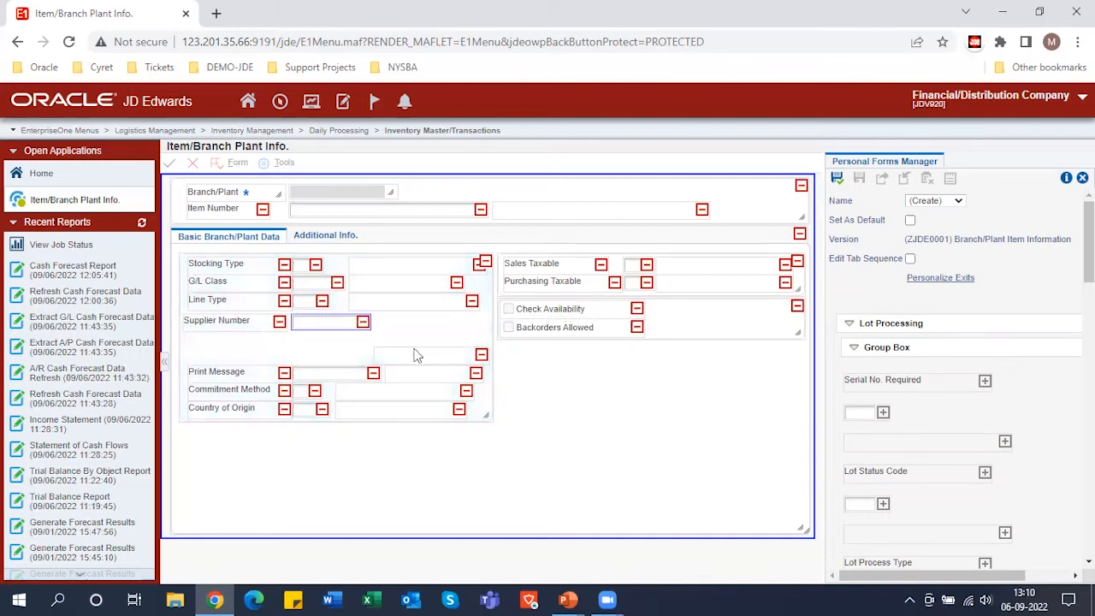
drag(411, 355, 410, 326)
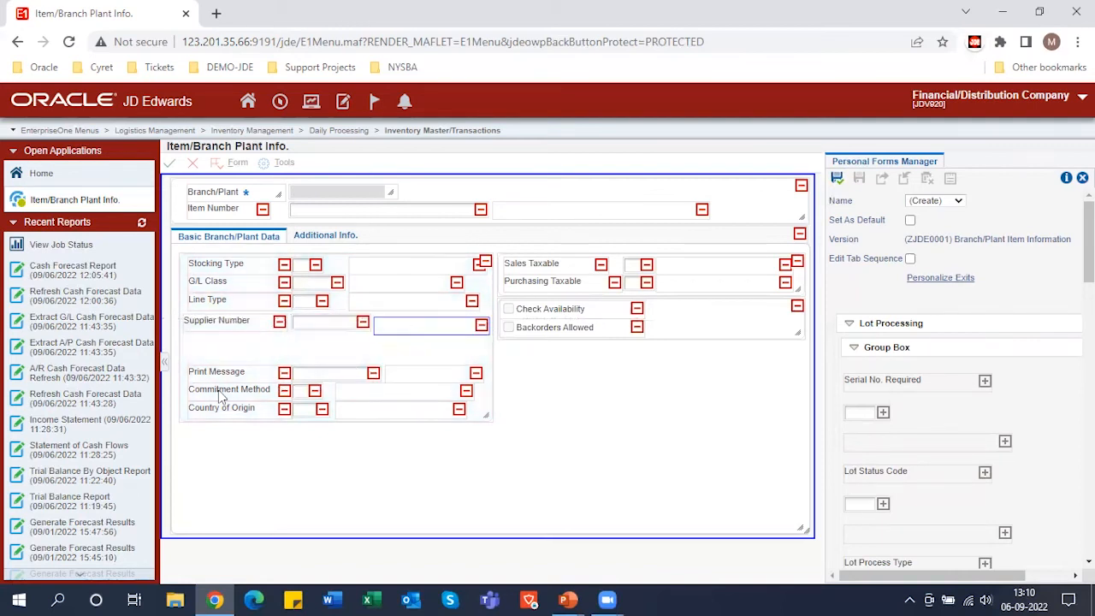
Remove the Print Message controls and move the Commitment Method label, entry field and description up below Supplier Number.
click(285, 374)
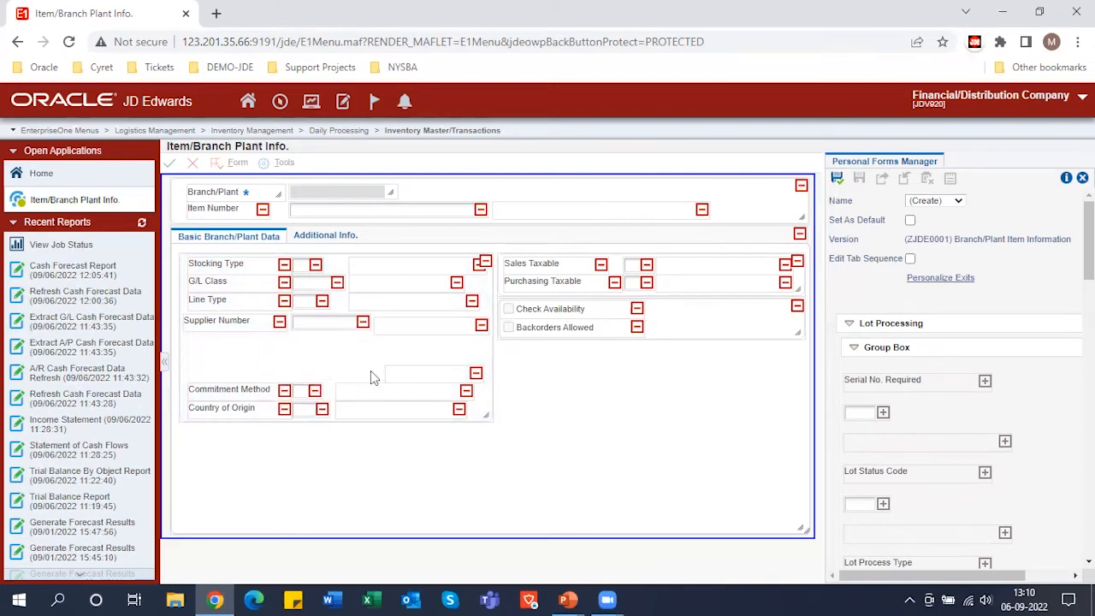
click(475, 375)
drag(224, 391, 224, 361)
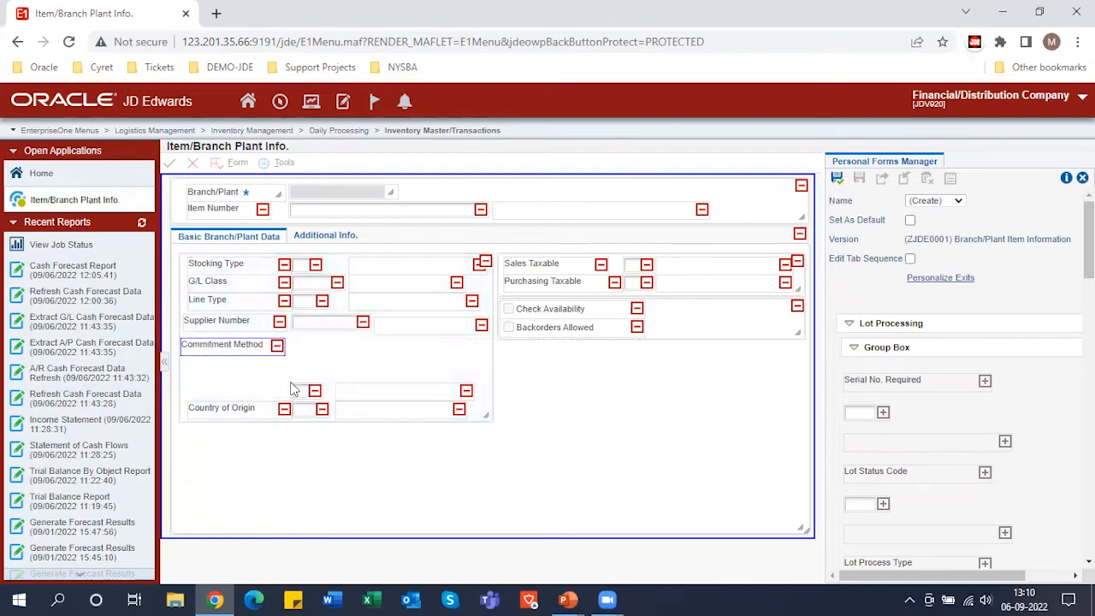
drag(301, 393, 308, 349)
drag(363, 400, 362, 349)
Move the Country of Origin controls up below Commitment Method and shorten the surrounding group box to fit.
drag(241, 416, 237, 373)
drag(303, 407, 308, 369)
drag(390, 404, 359, 387)
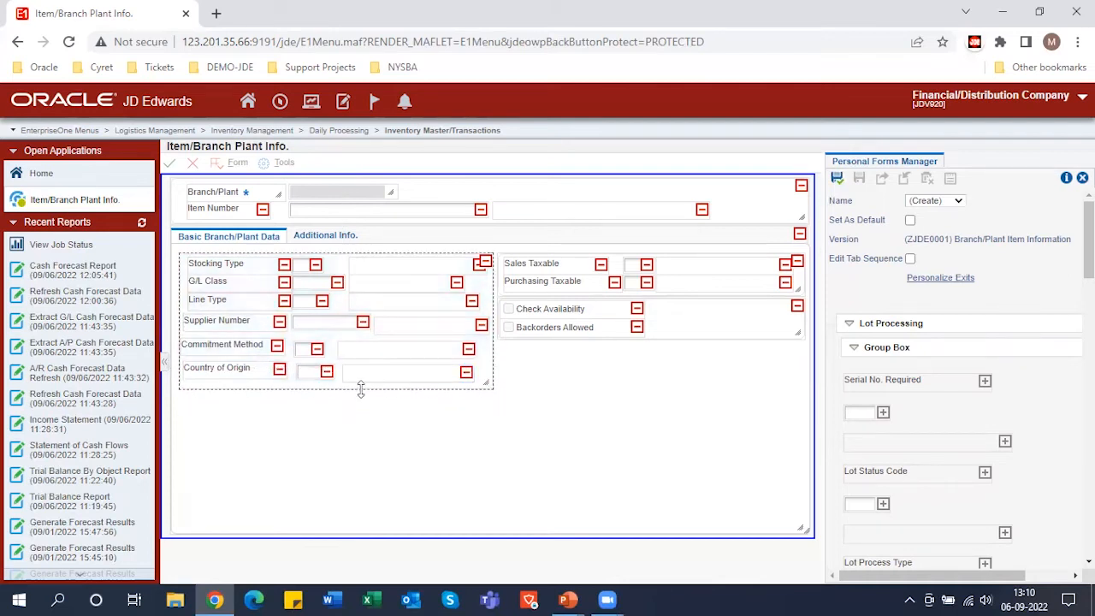
Move the group box containing Item Price Group to the bottom of the Additional Info. tab.
click(318, 243)
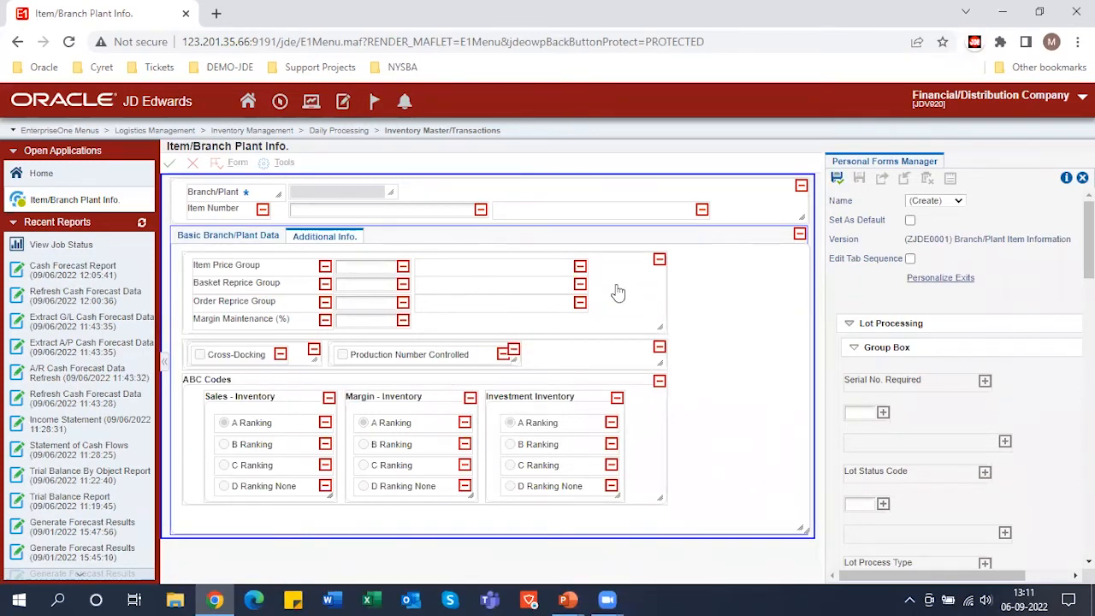
drag(604, 261, 591, 560)
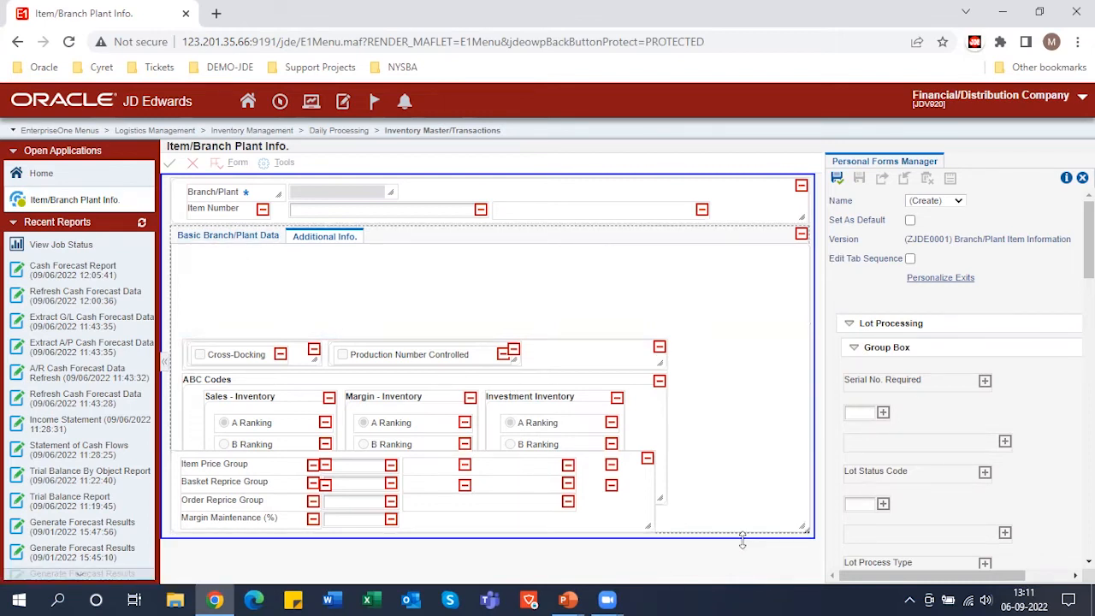
Remove the Additional Info. tab from the form, leaving only Basic Branch/Plant Data.
click(237, 241)
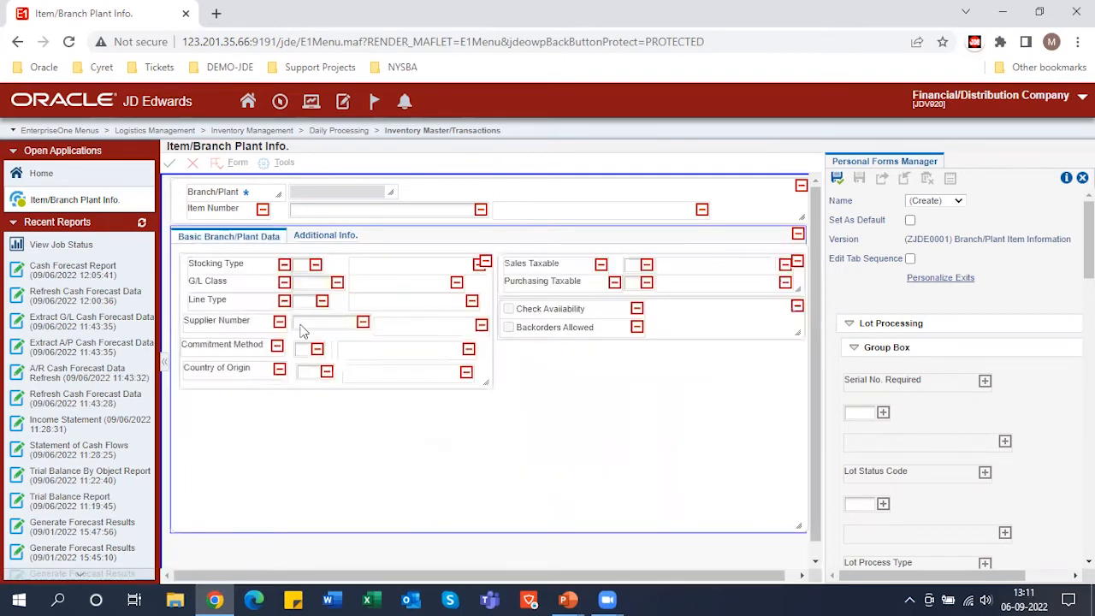
mouse_move(412, 393)
mouse_down()
mouse_move(415, 385)
mouse_move(405, 393)
mouse_up()
click(325, 243)
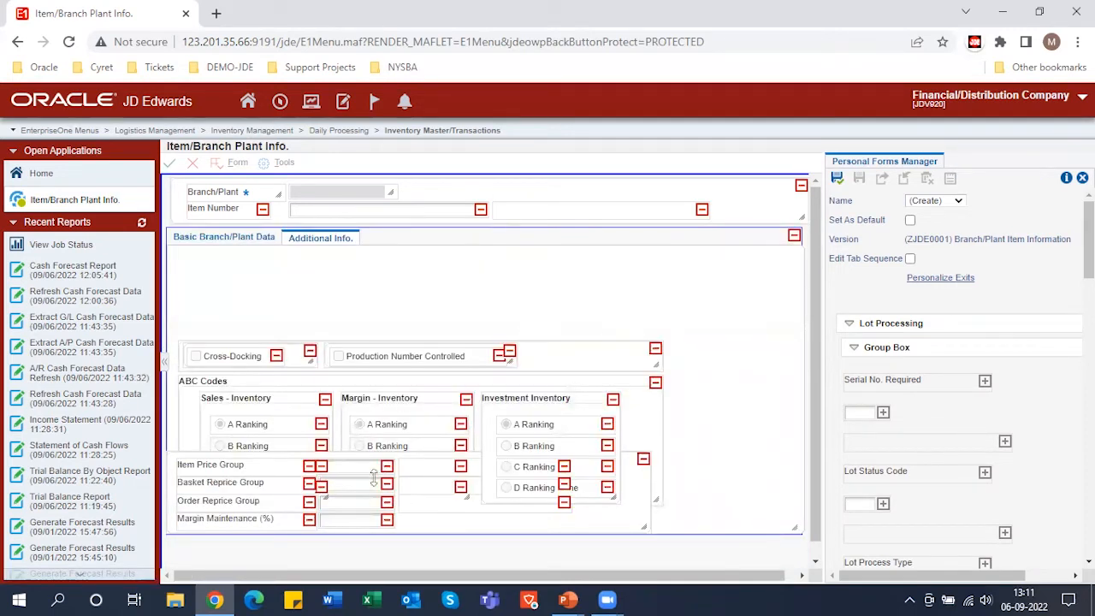
click(794, 237)
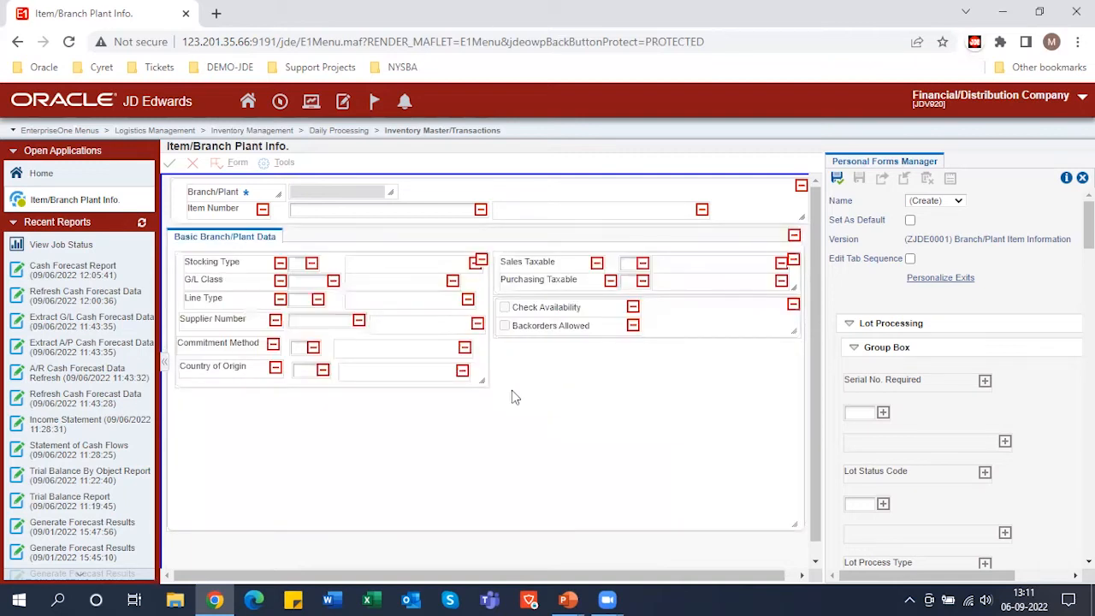
Examine the list of removed fields, collapsing the Basic Branch/Plant Data group and checking the Additional Info. group.
scroll(973, 456, down, 10)
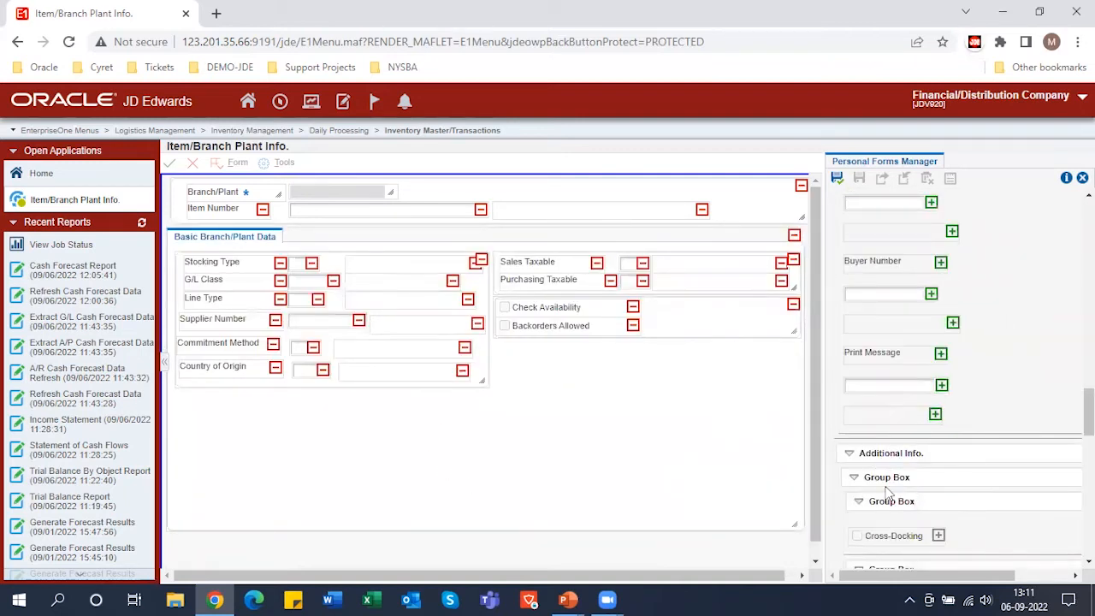
drag(889, 575, 810, 591)
scroll(946, 520, down, 5)
scroll(933, 558, up, 3)
scroll(901, 481, up, 3)
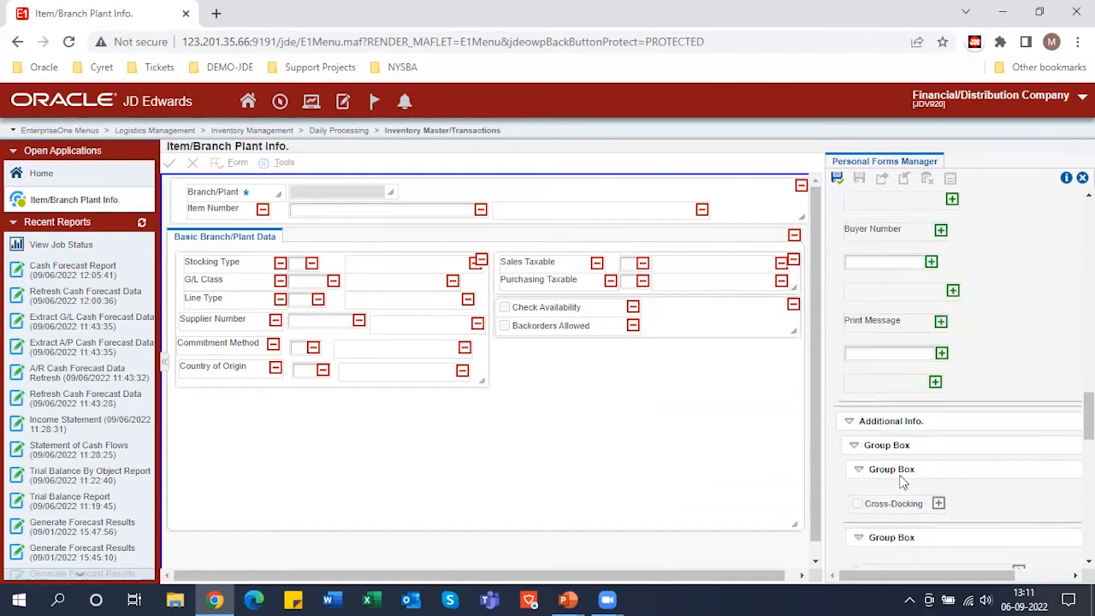
click(851, 455)
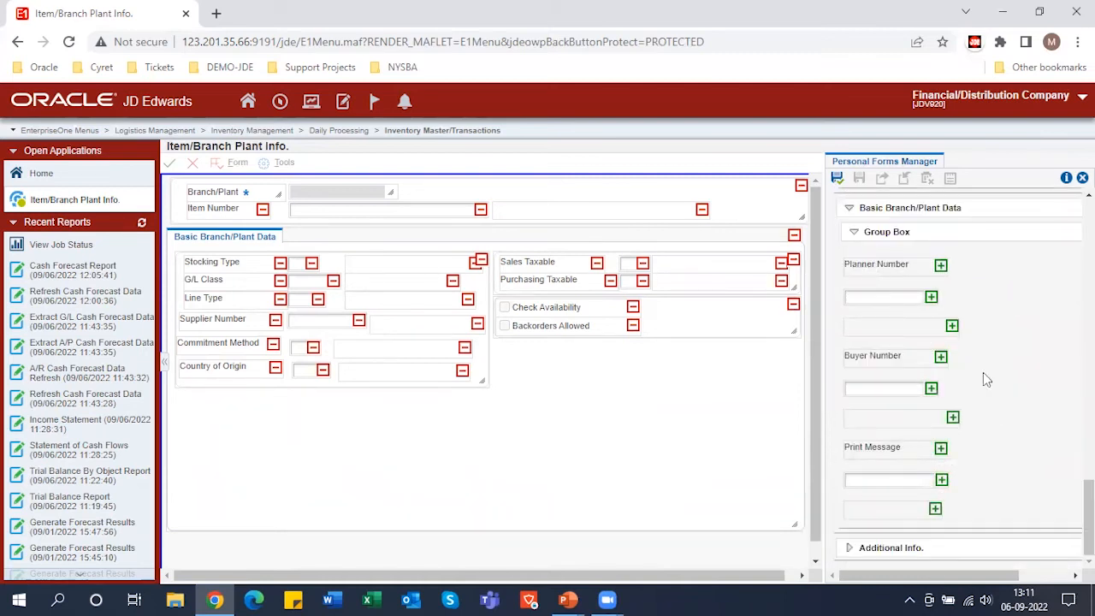
click(854, 232)
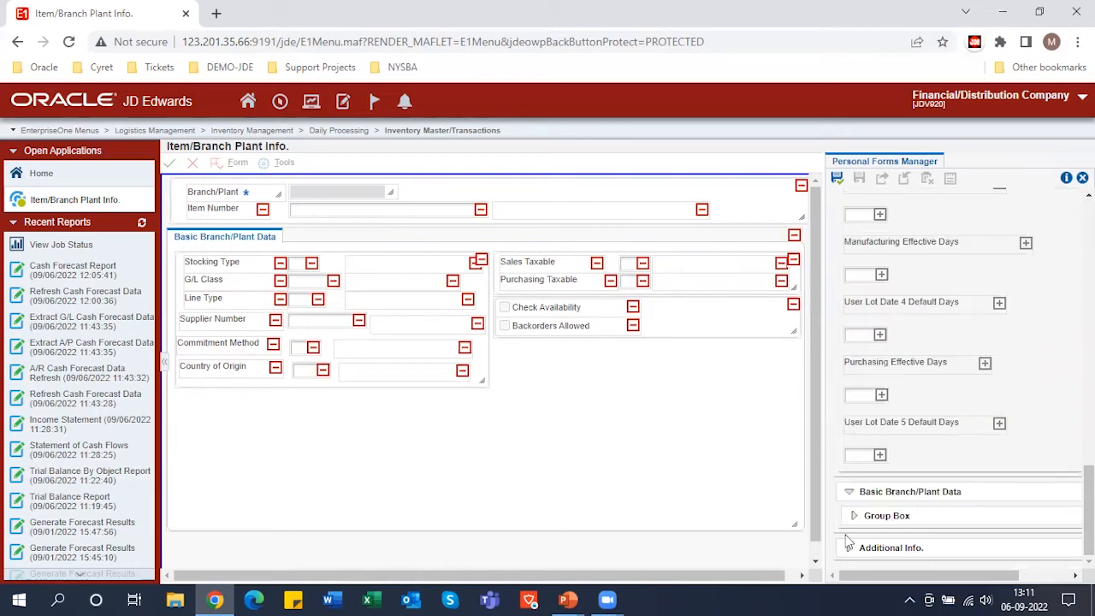
click(885, 544)
scroll(1034, 511, down, 3)
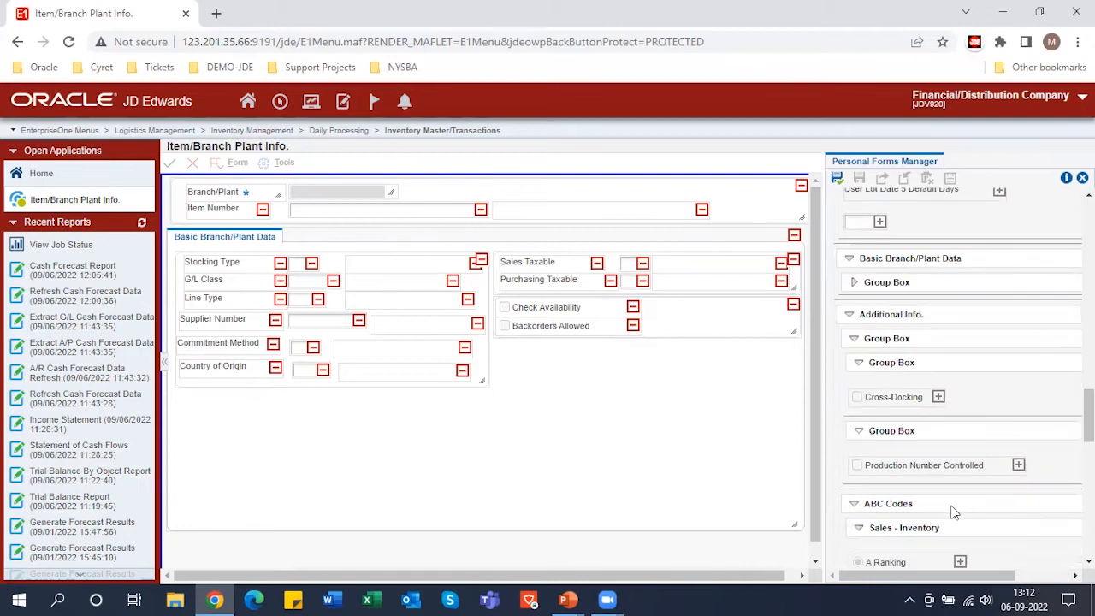
scroll(941, 488, up, 3)
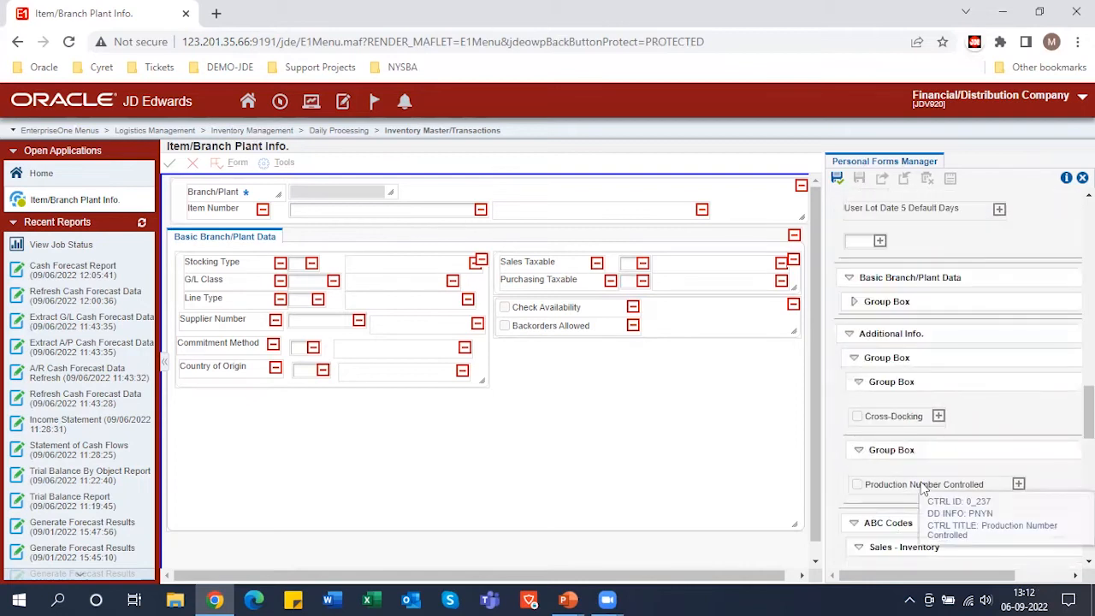
Try to place the removed Production Number Controlled and Manufacturing Effective Days fields on the Basic Branch/Plant Data tab.
drag(921, 486, 548, 419)
scroll(1029, 488, down, 5)
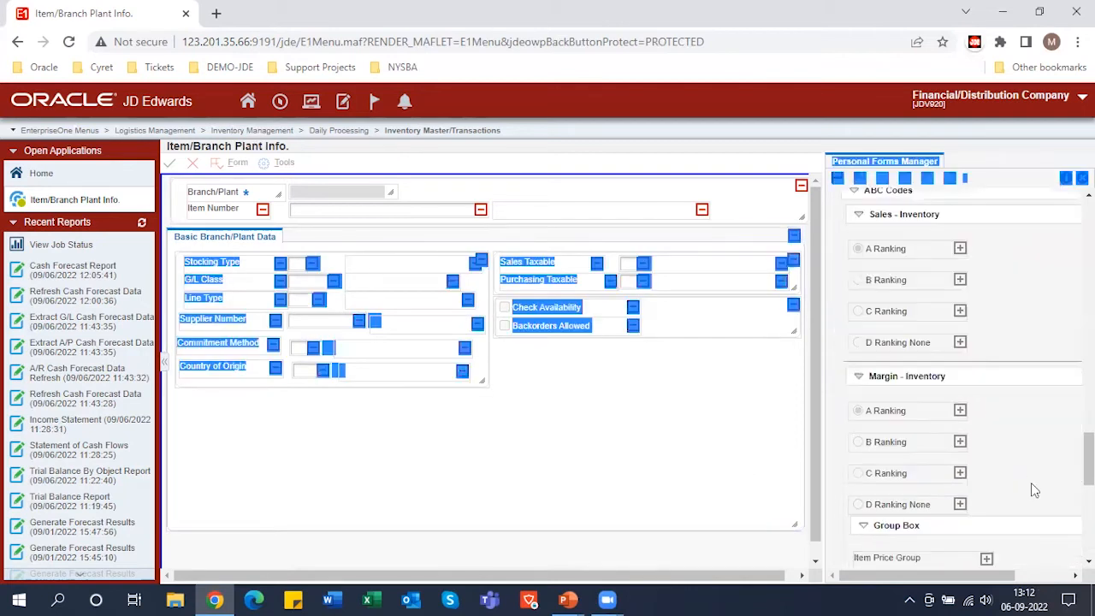
scroll(1029, 488, up, 5)
scroll(1042, 472, down, 2)
click(1042, 472)
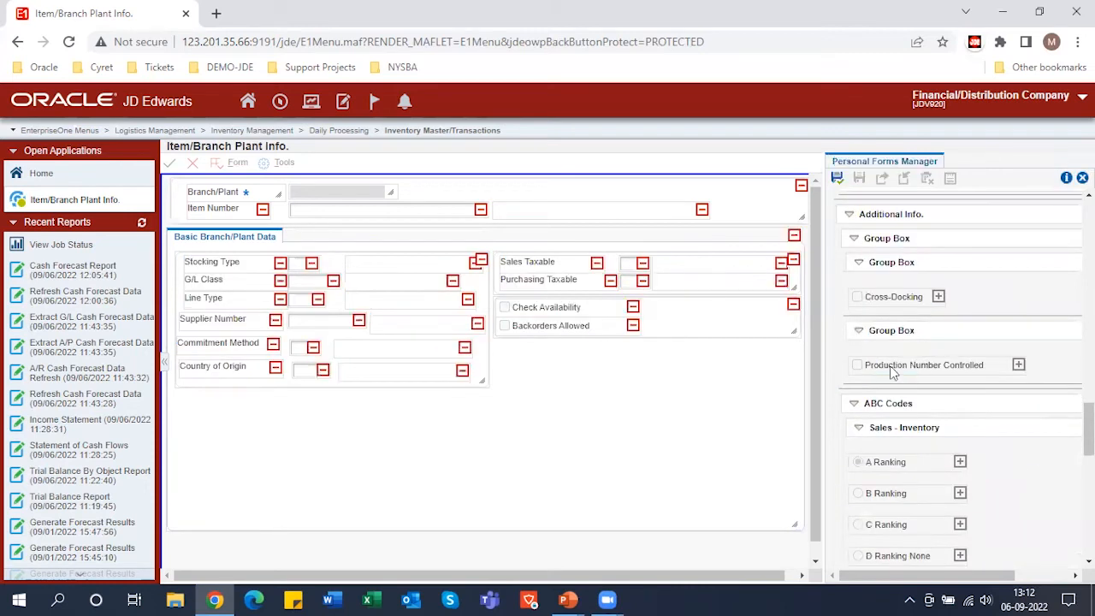
scroll(890, 363, up, 3)
scroll(886, 360, up, 10)
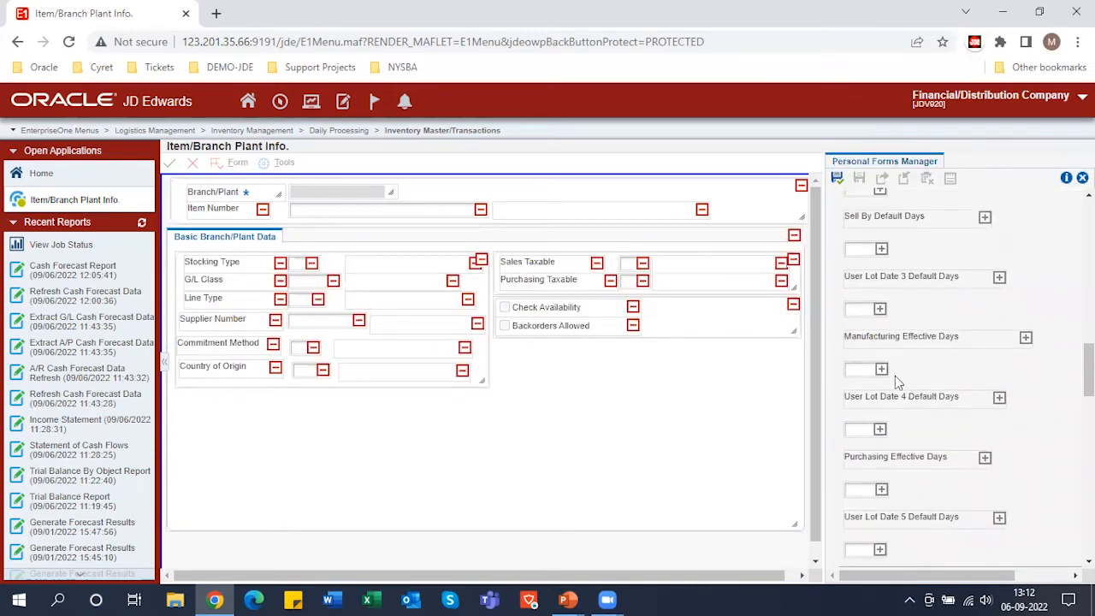
drag(868, 342, 520, 486)
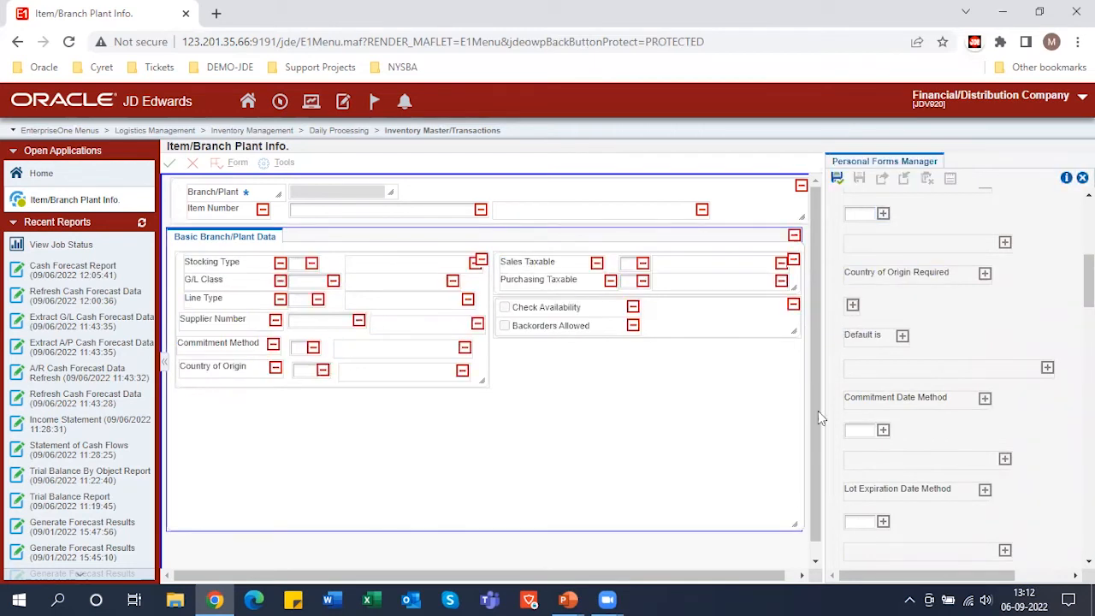
Examine the removed Lot Processing group boxes and the other hidden fields by collapsing and expanding their groups.
scroll(920, 430, up, 5)
click(853, 347)
click(851, 325)
click(851, 325)
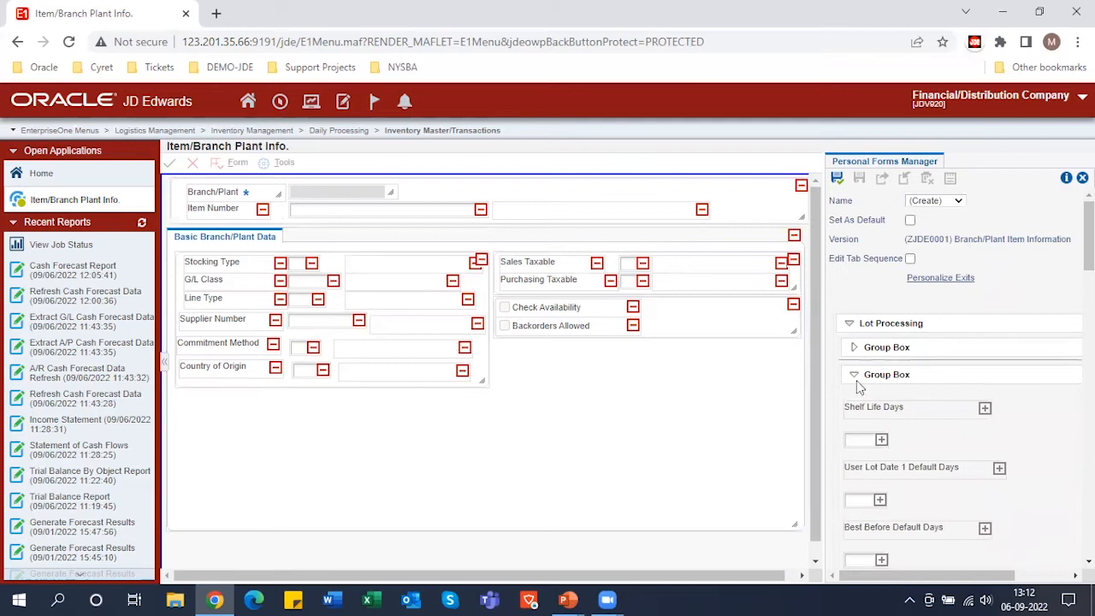
click(852, 347)
scroll(915, 454, down, 5)
scroll(914, 454, down, 10)
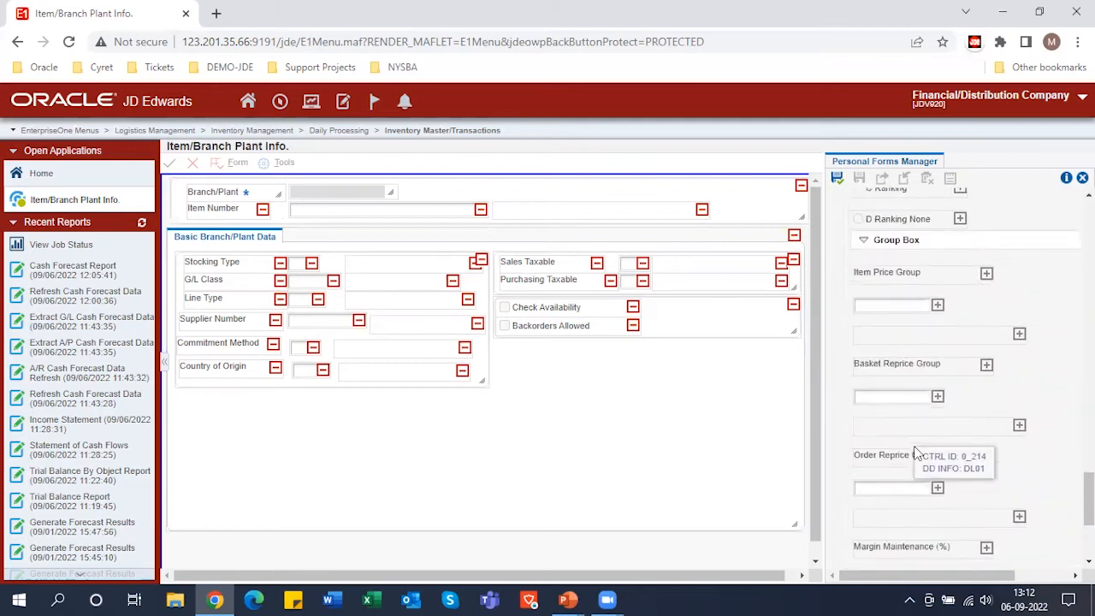
scroll(913, 449, up, 20)
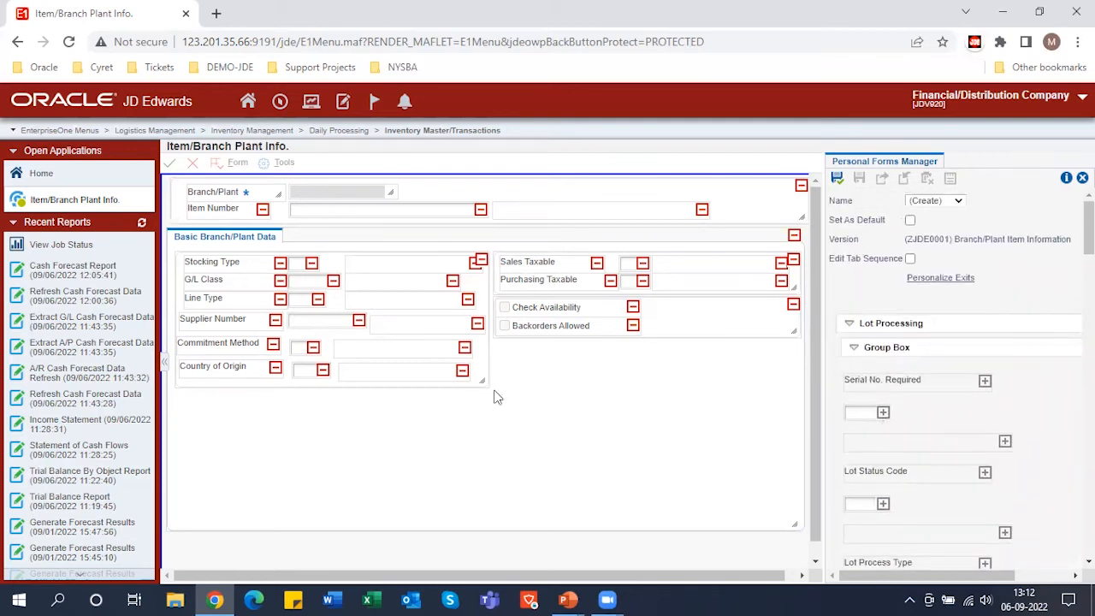
Rename the Branch/Plant field label in the form header to "Business".
click(224, 197)
click(224, 196)
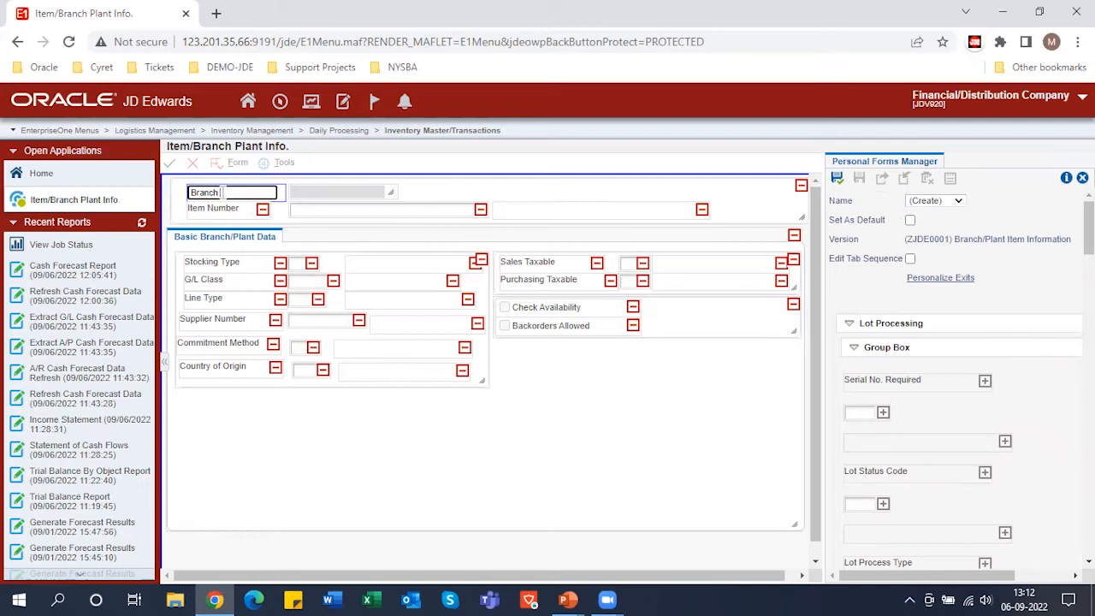
key(BackSpace)
key(BackSpace)
text(Business)
key(Return)
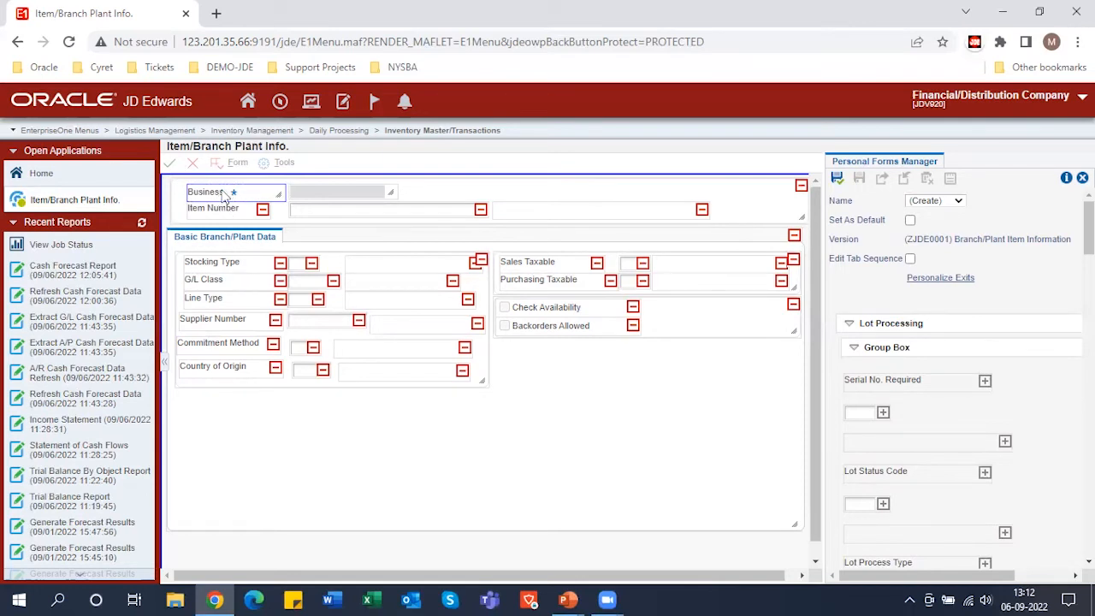
Rename the form header's Business label to "Business Unit" and mark the personal form as the default.
click(224, 193)
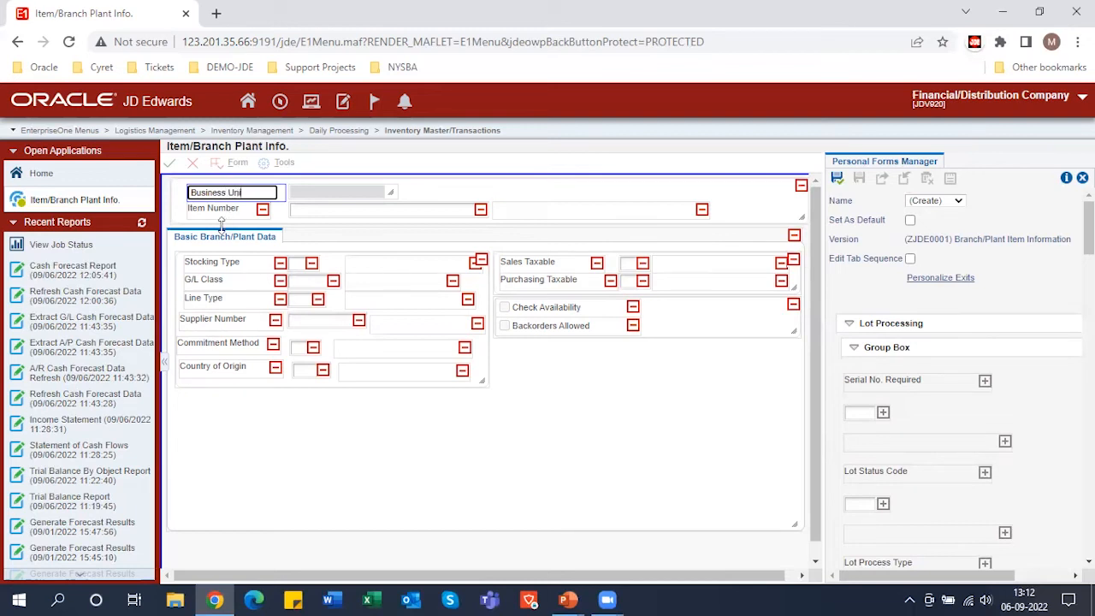
click(356, 446)
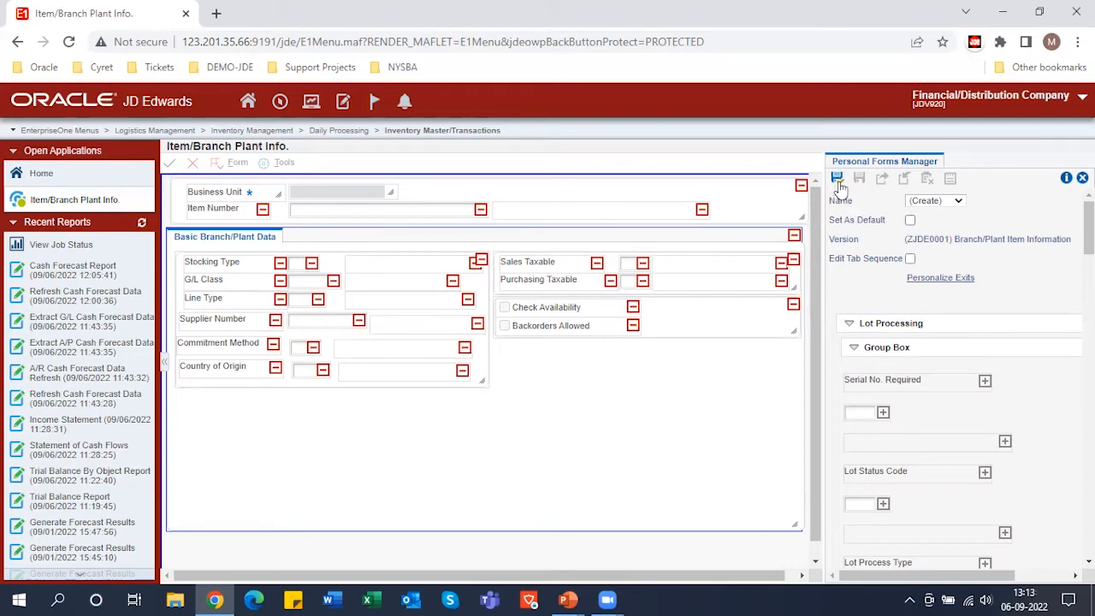
click(909, 222)
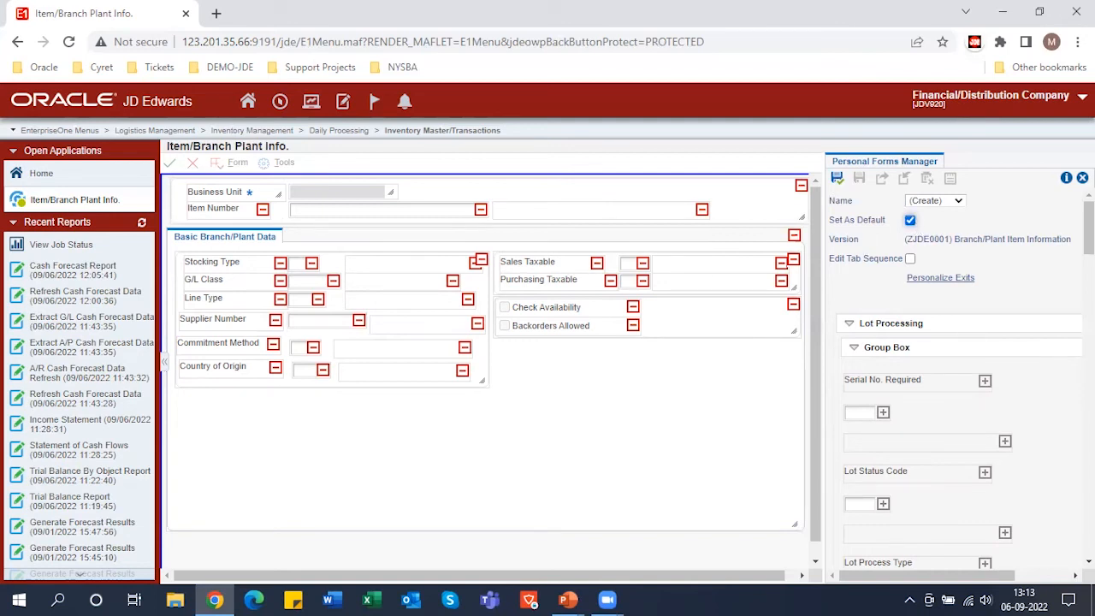
Save the personal form under the name Demo1 and close the Personal Forms Manager.
click(839, 183)
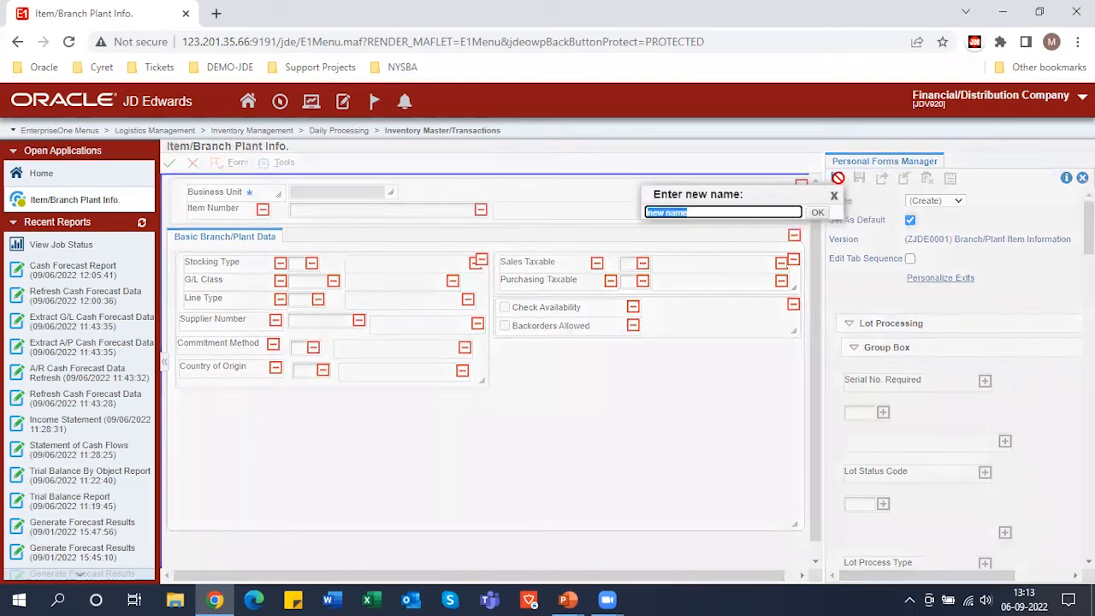
key(BackSpace)
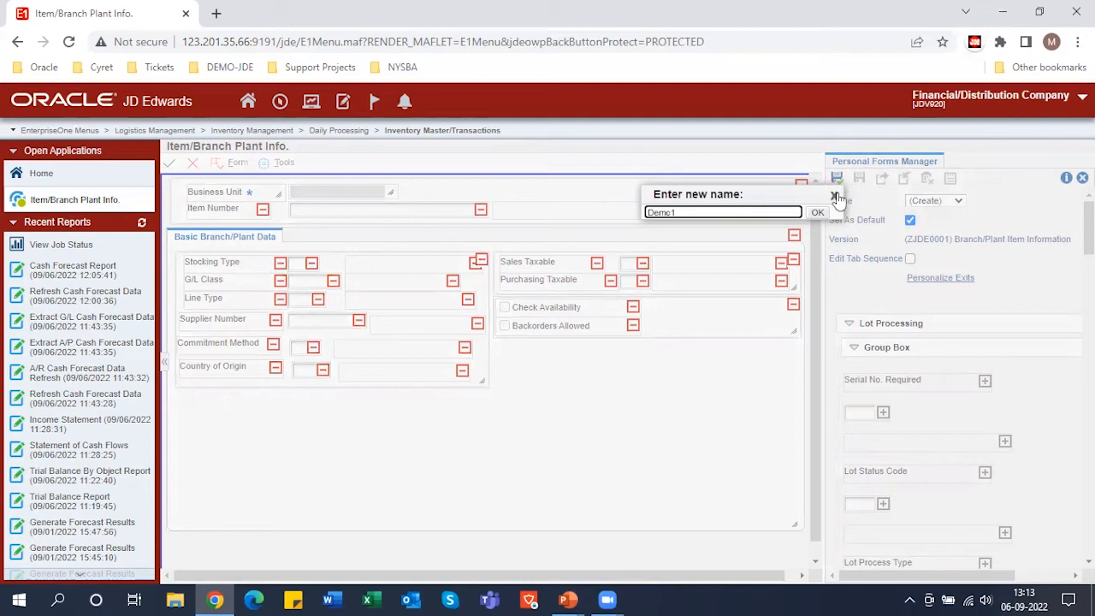
click(815, 212)
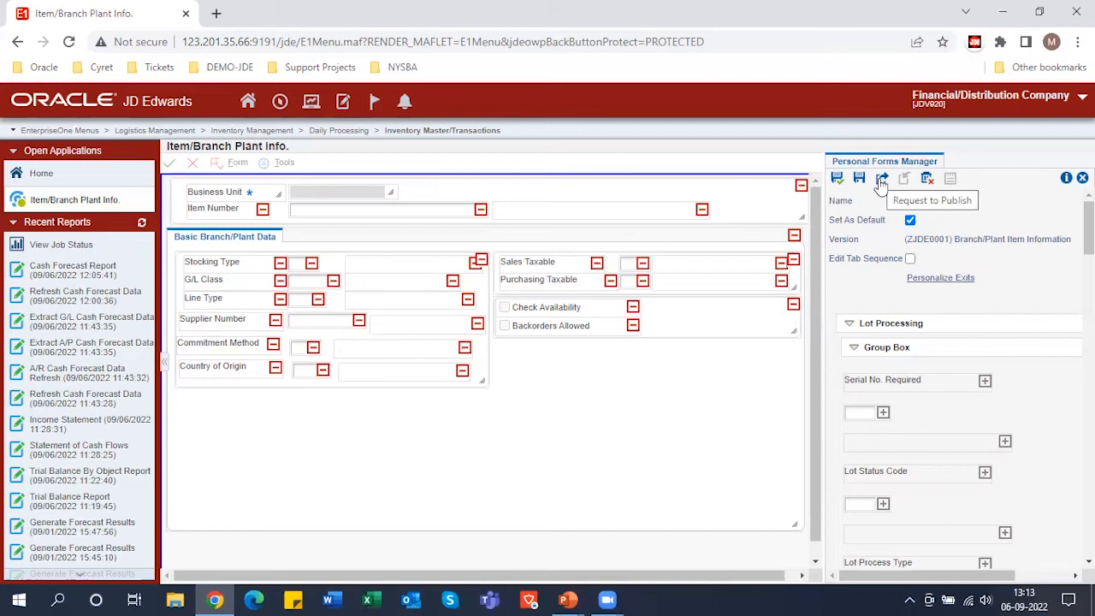
click(837, 180)
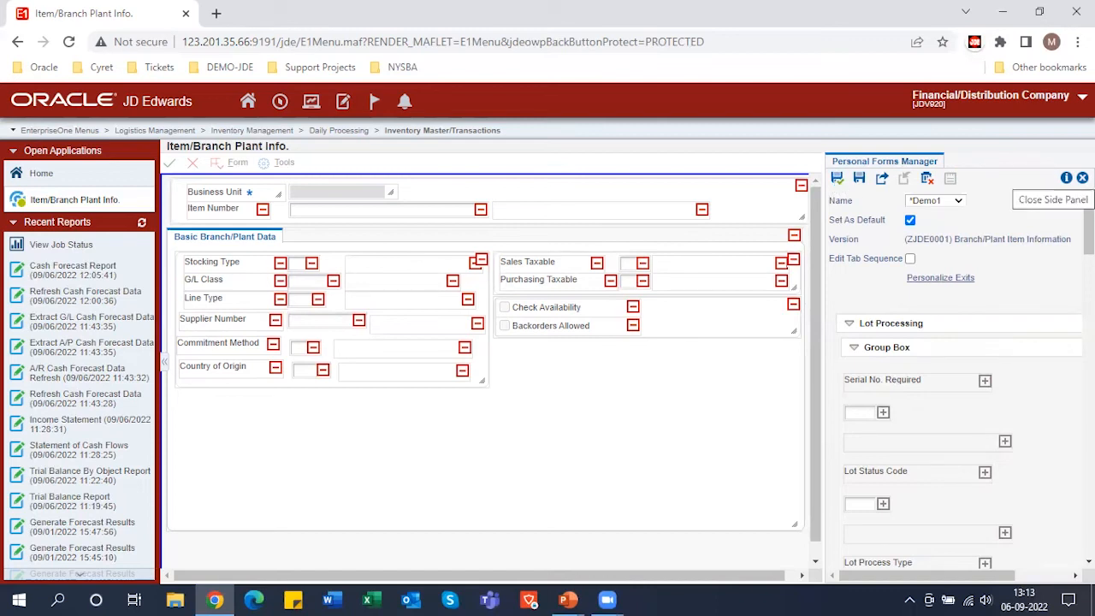
click(1082, 177)
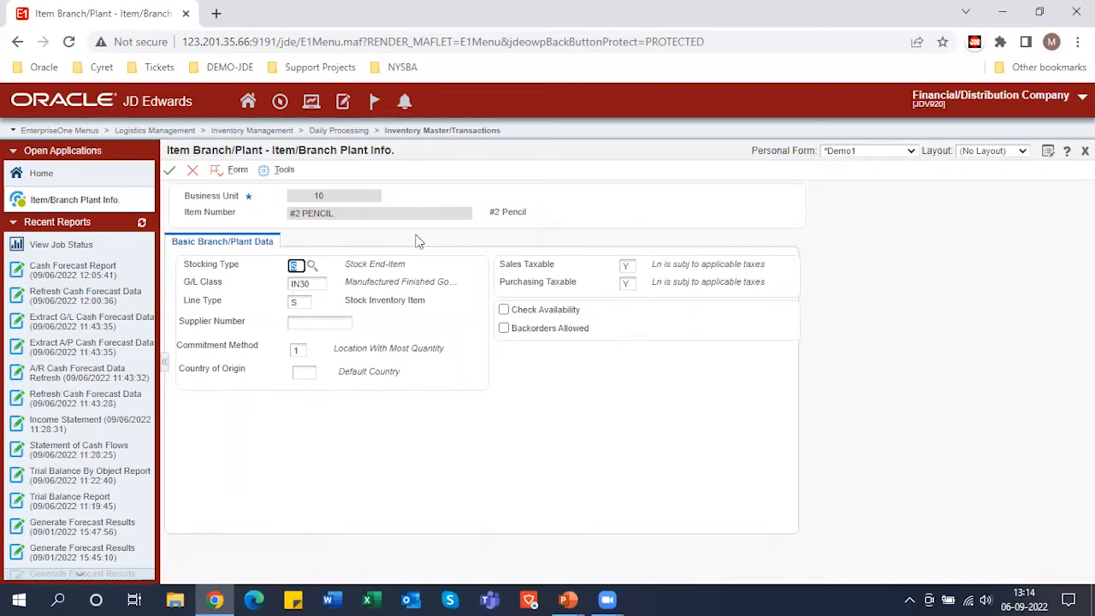
Check the available personal forms for Item/Branch Plant Info., keeping Demo1, and exit the Item Branch/Plant application.
click(874, 152)
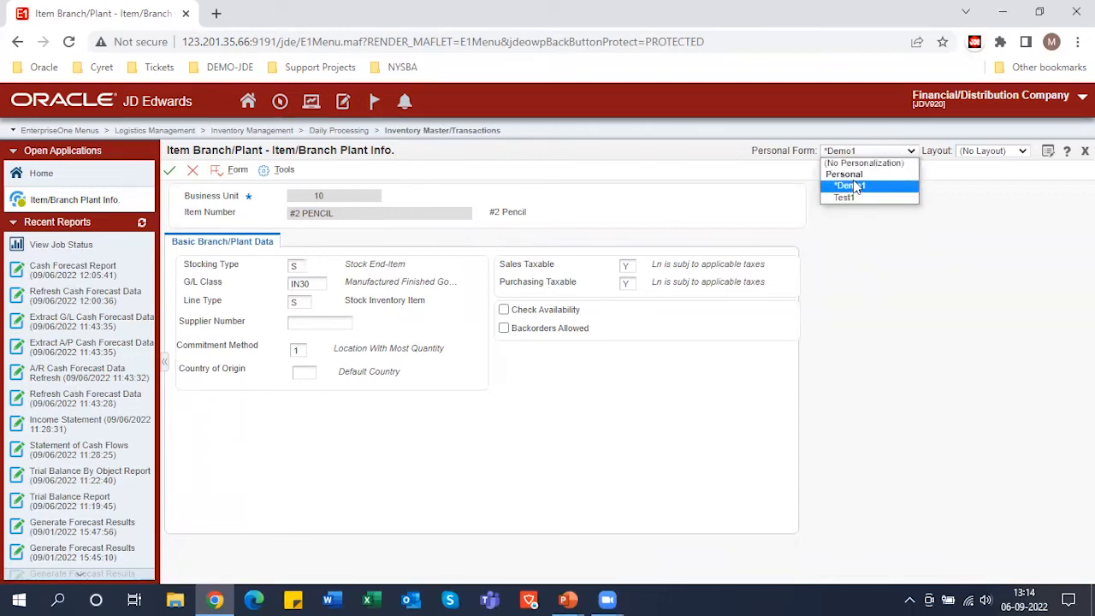
click(875, 270)
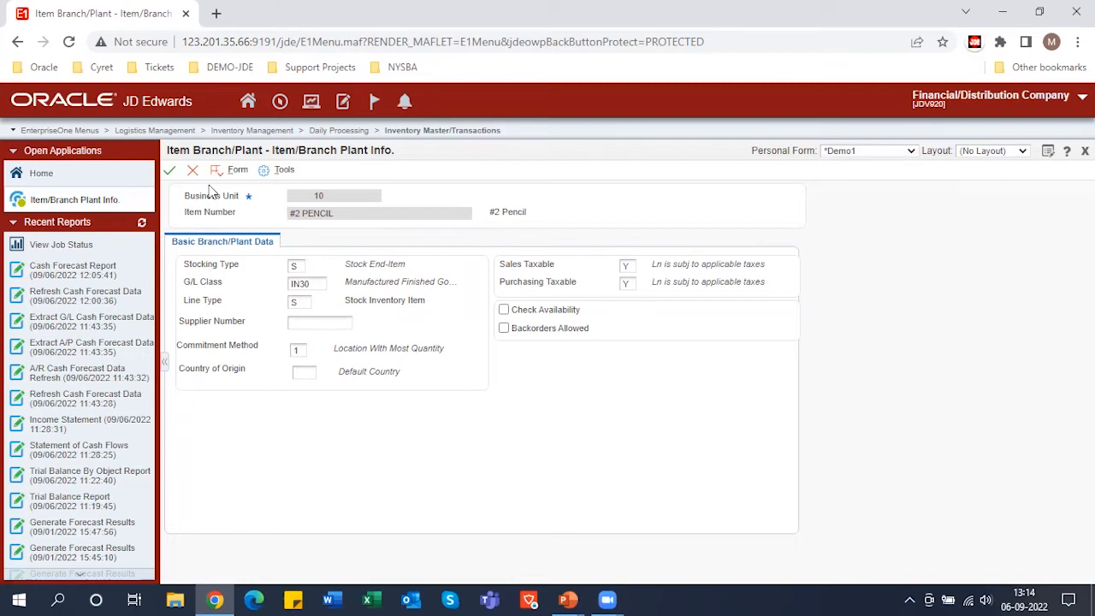
click(192, 171)
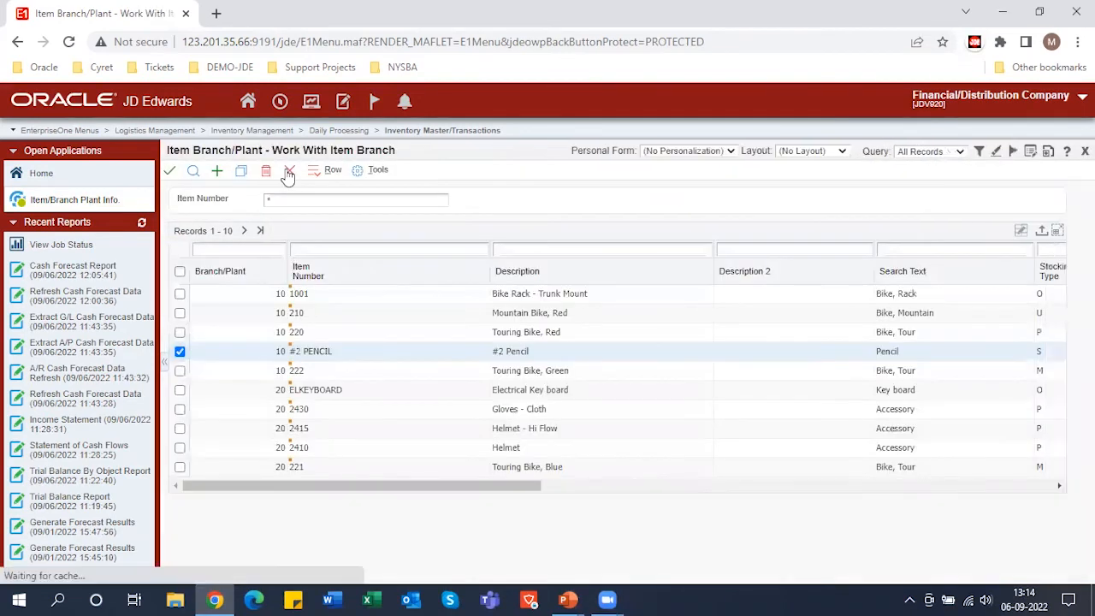
click(289, 171)
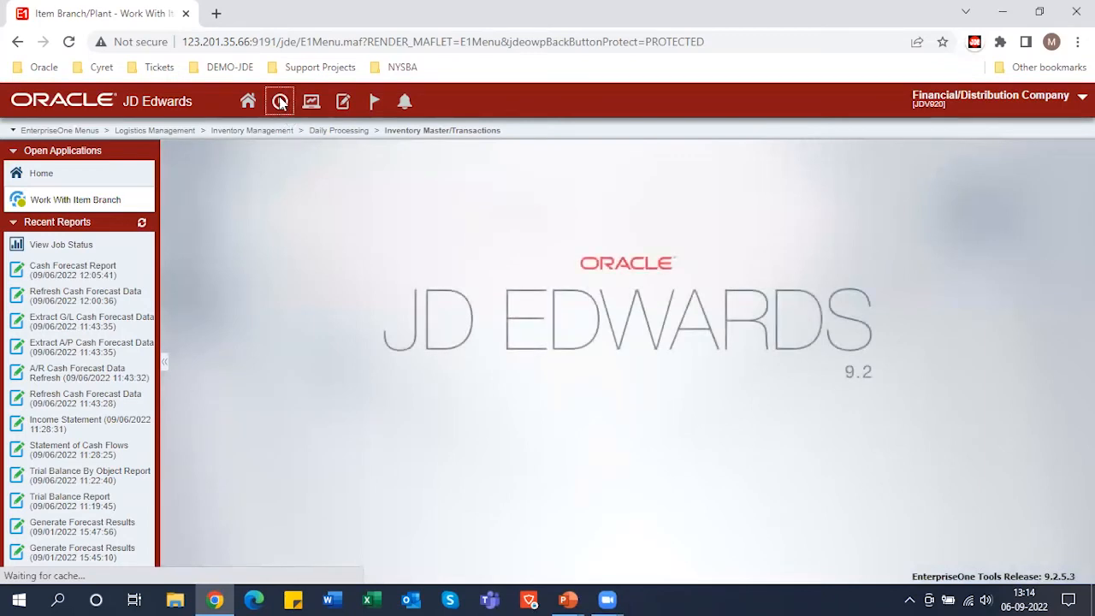
Open Sales Order Detail under Order Management, Sales Order Management, Daily Sales Order Management Processing, Sales Order Processing.
click(280, 102)
mouse_move(313, 183)
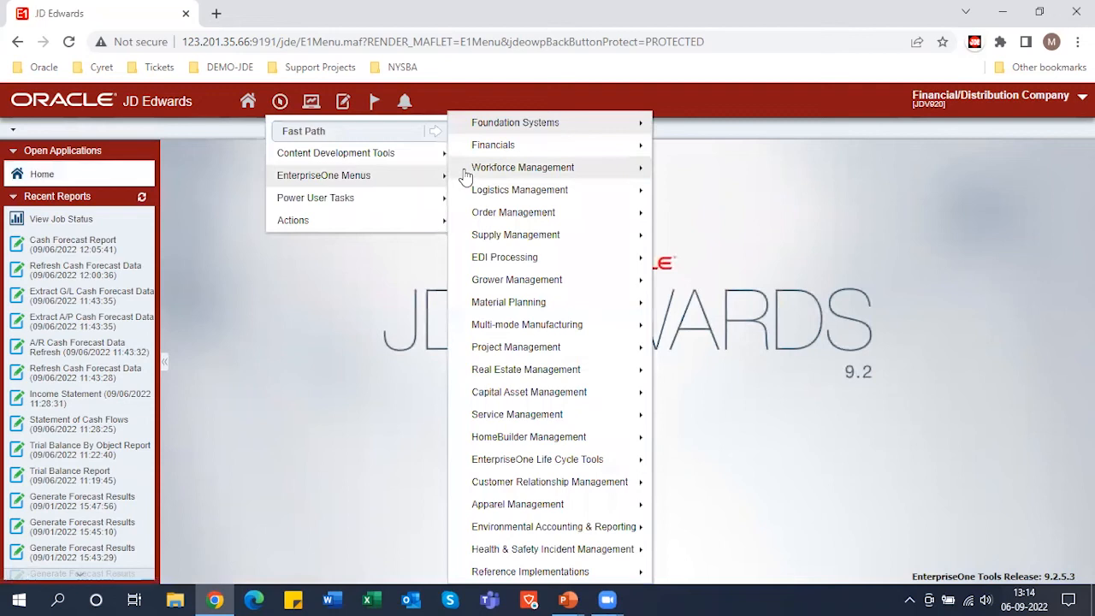
mouse_move(528, 219)
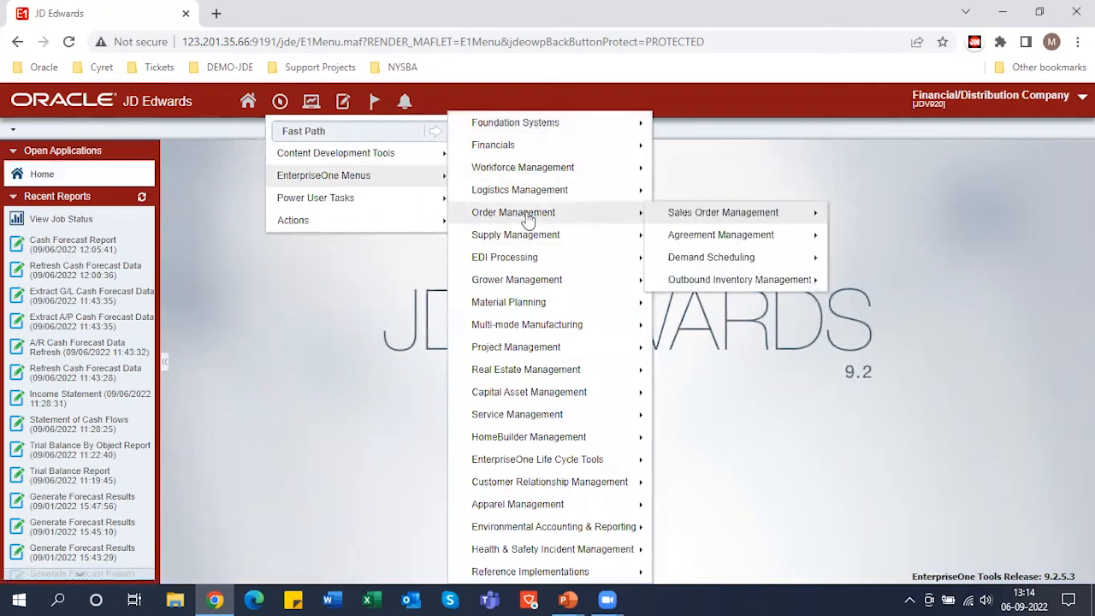
mouse_move(716, 220)
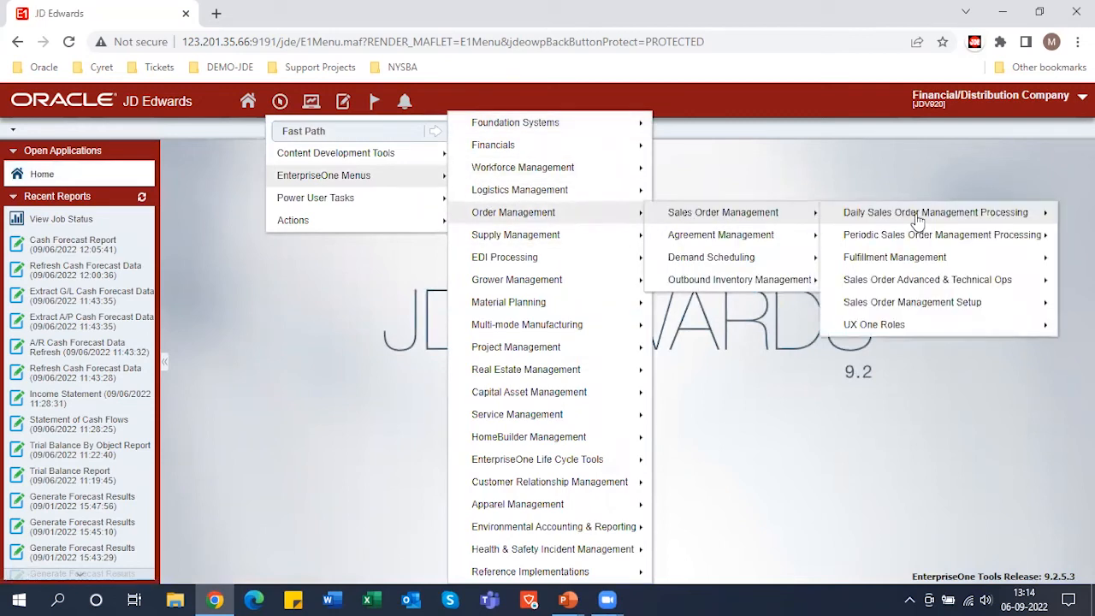
mouse_move(917, 220)
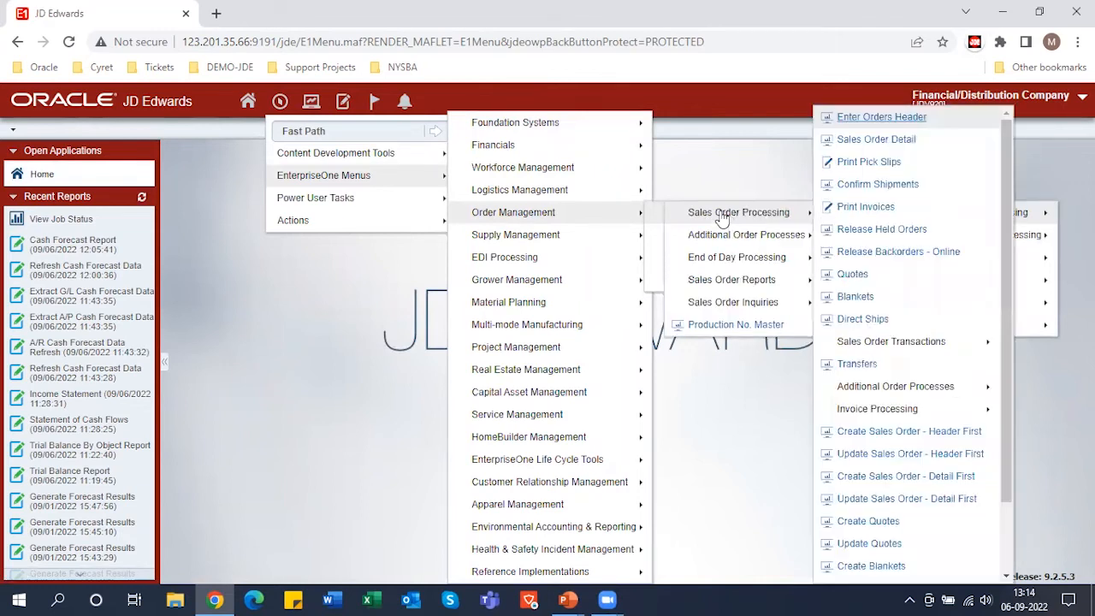
click(890, 142)
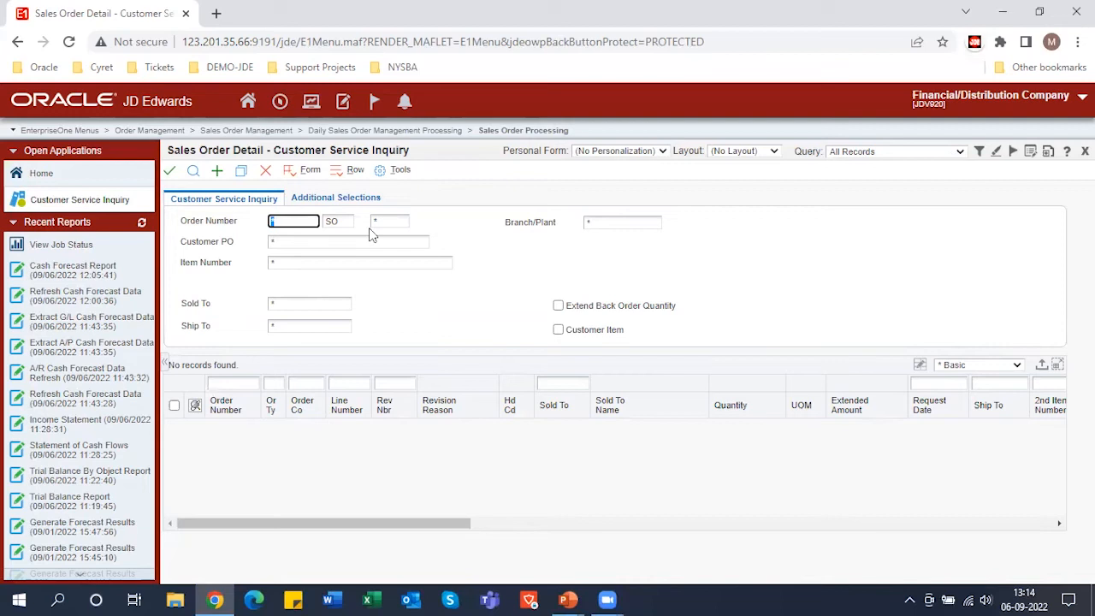
Start a form extension for Customer Service Inquiry and hide the help texts, As If Currency, Extend Back Order Quantity and Customer Item.
click(1050, 160)
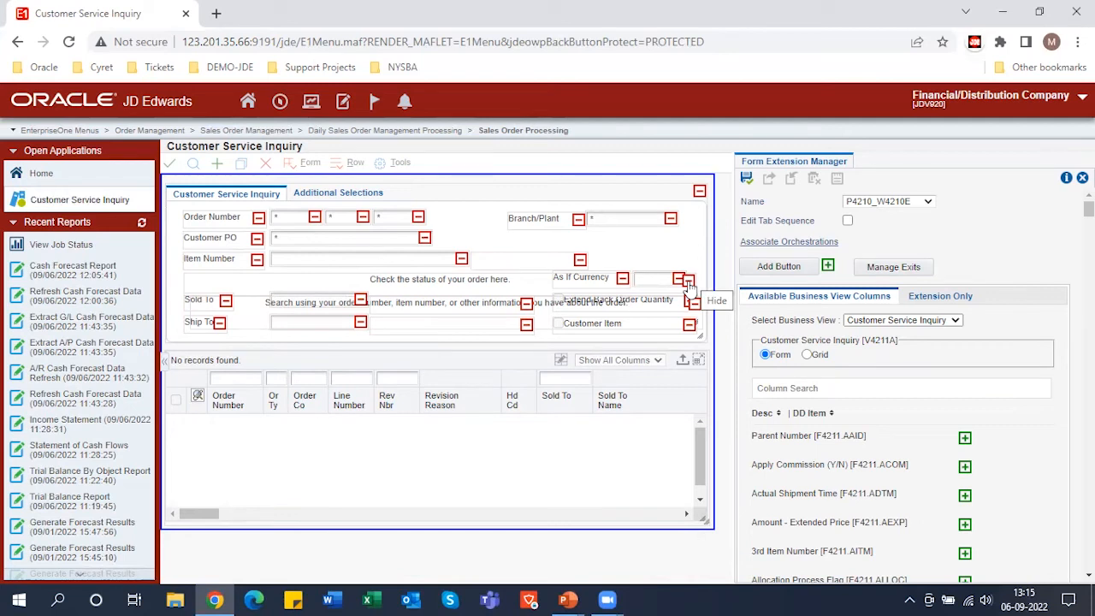
click(689, 283)
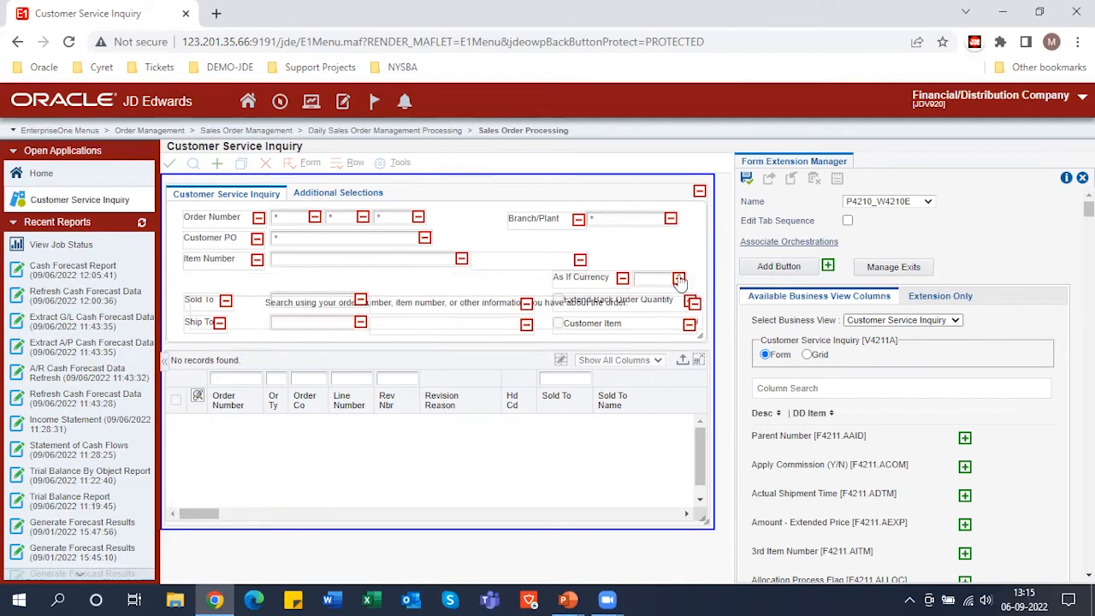
click(622, 277)
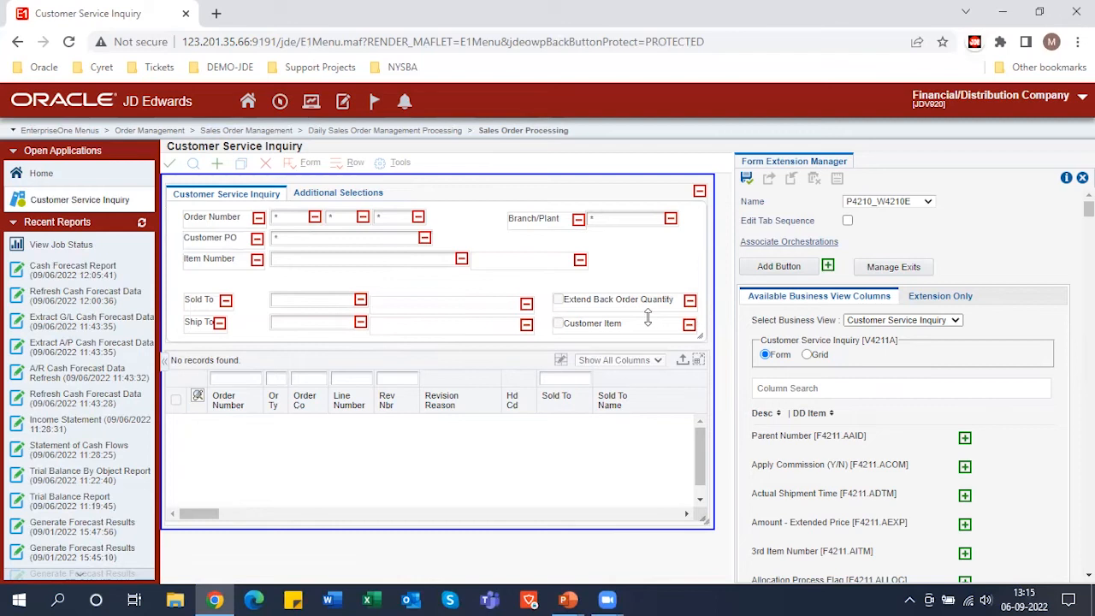
click(689, 302)
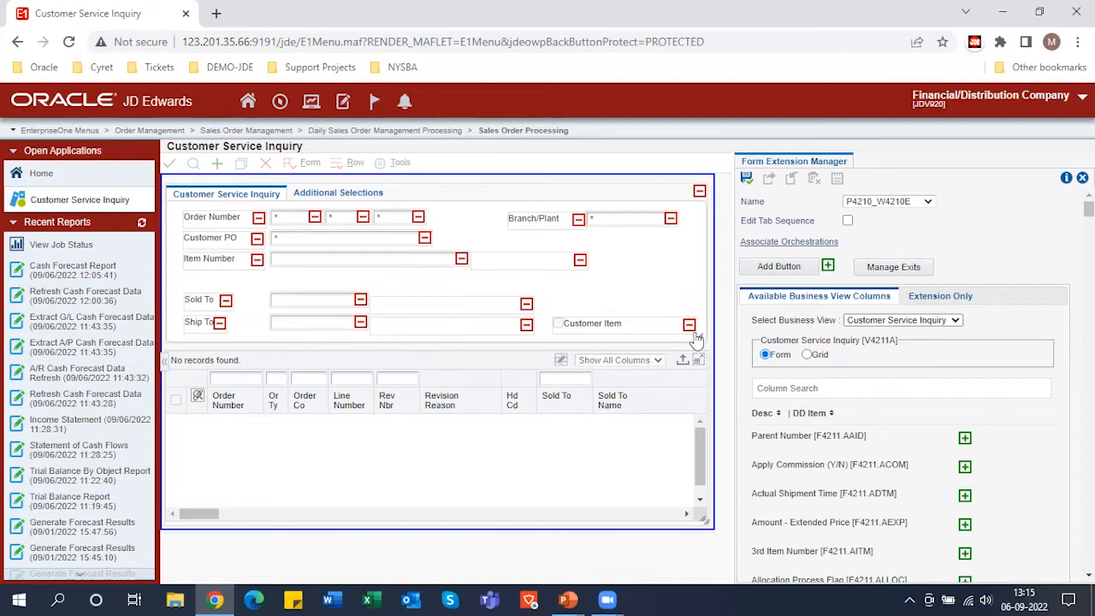
click(688, 324)
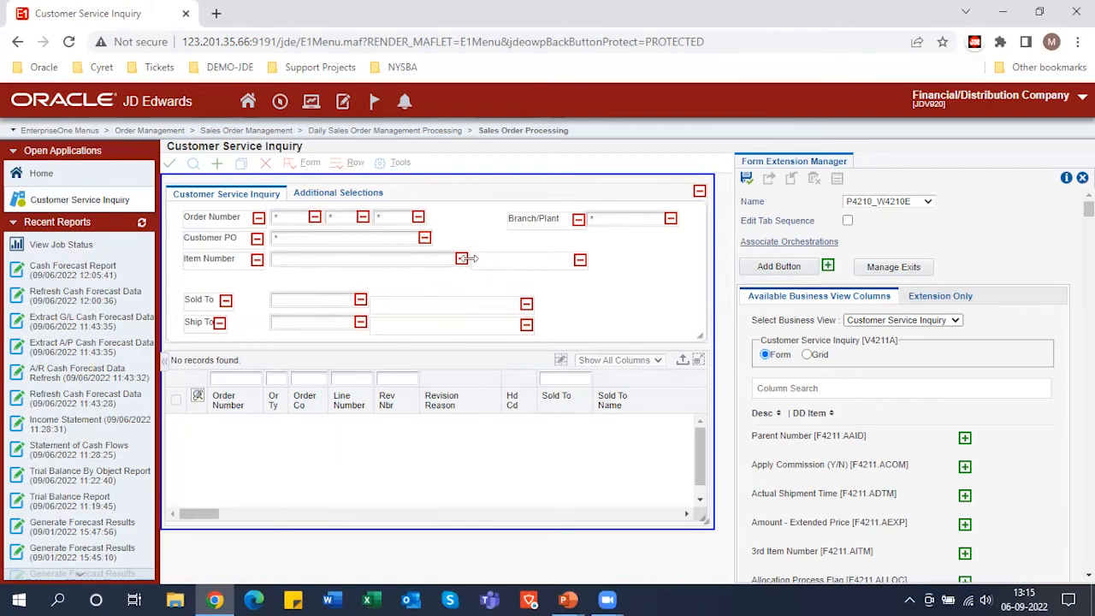
Shorten the Item Number entry field and move its description field directly beside it.
drag(471, 267, 356, 268)
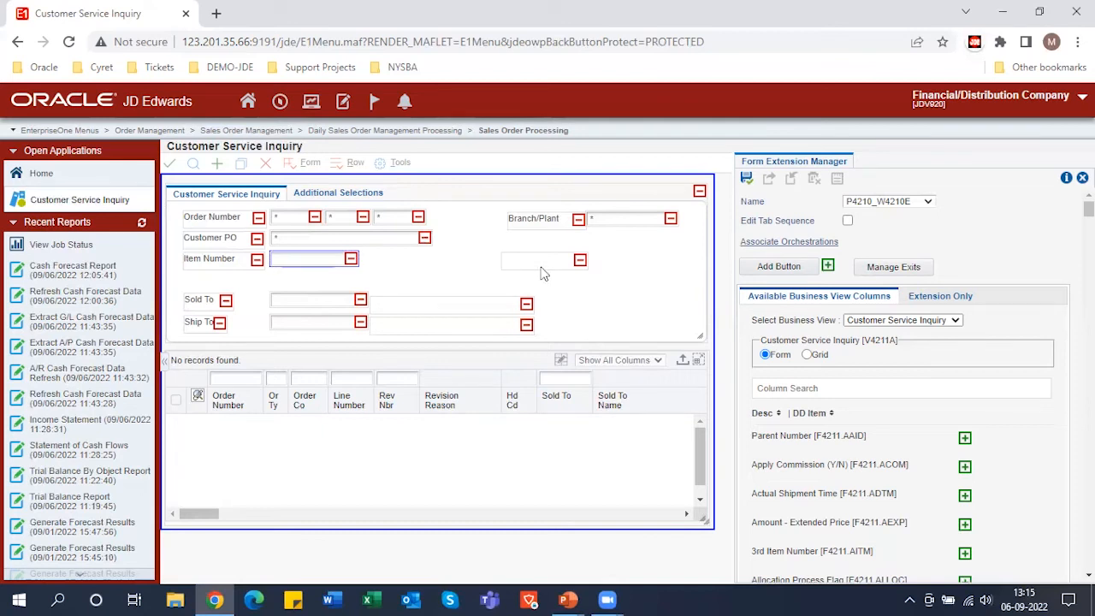
drag(520, 259, 399, 257)
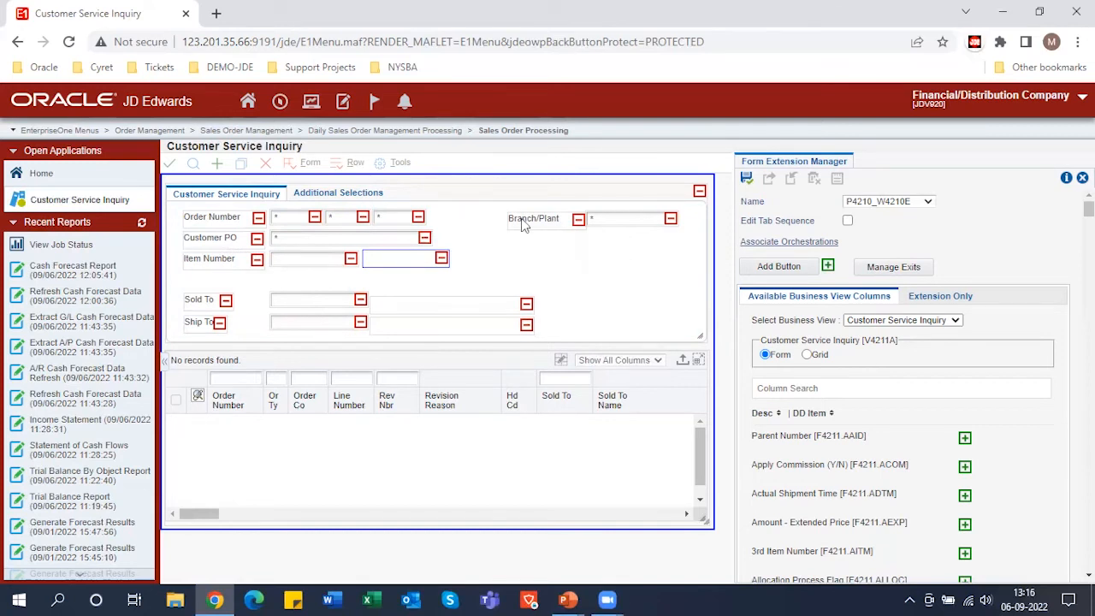
Widen the Branch/Plant label on the Customer Service Inquiry form and rename it "Business Unit".
click(489, 221)
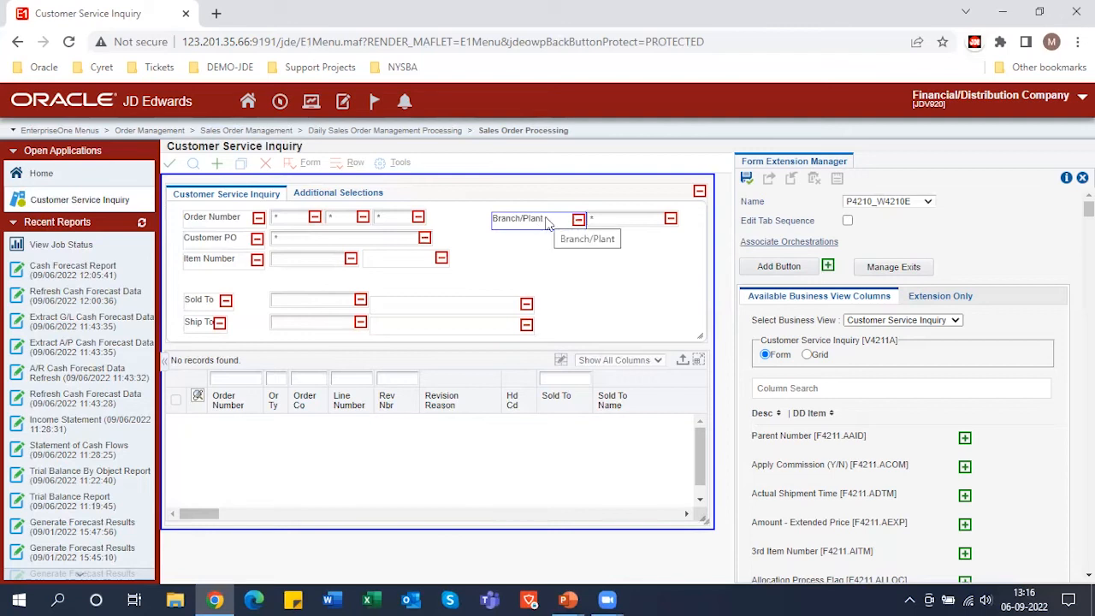
right_click(547, 220)
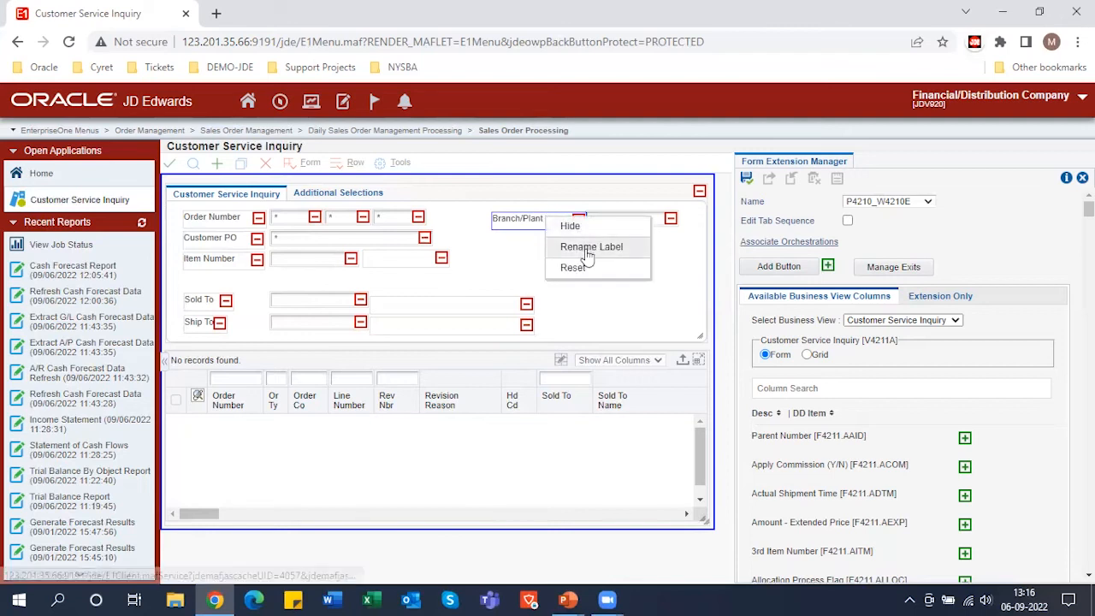
click(586, 248)
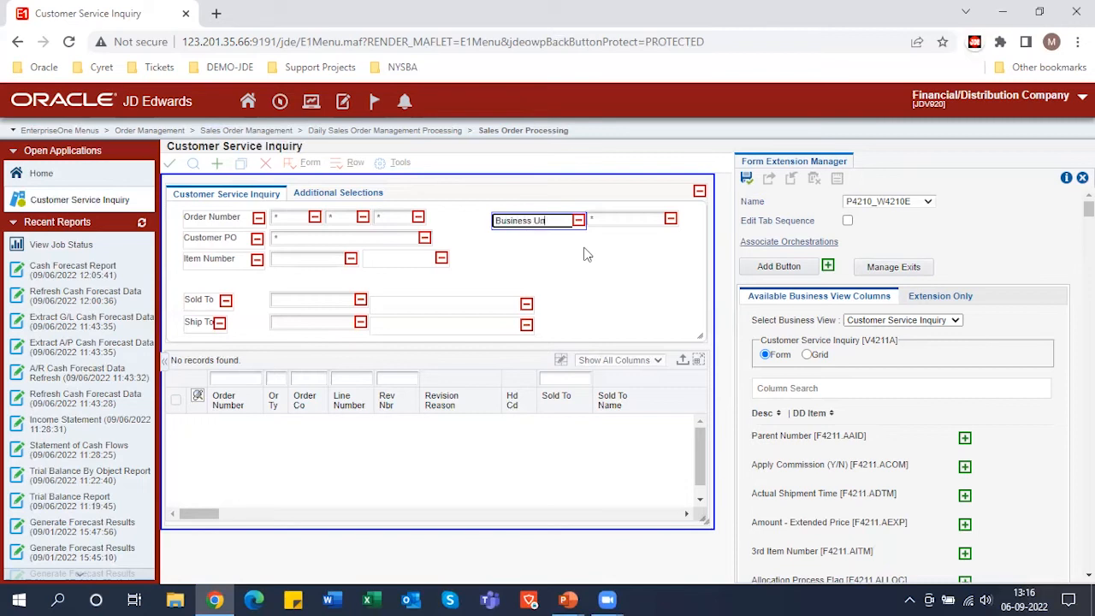
click(583, 267)
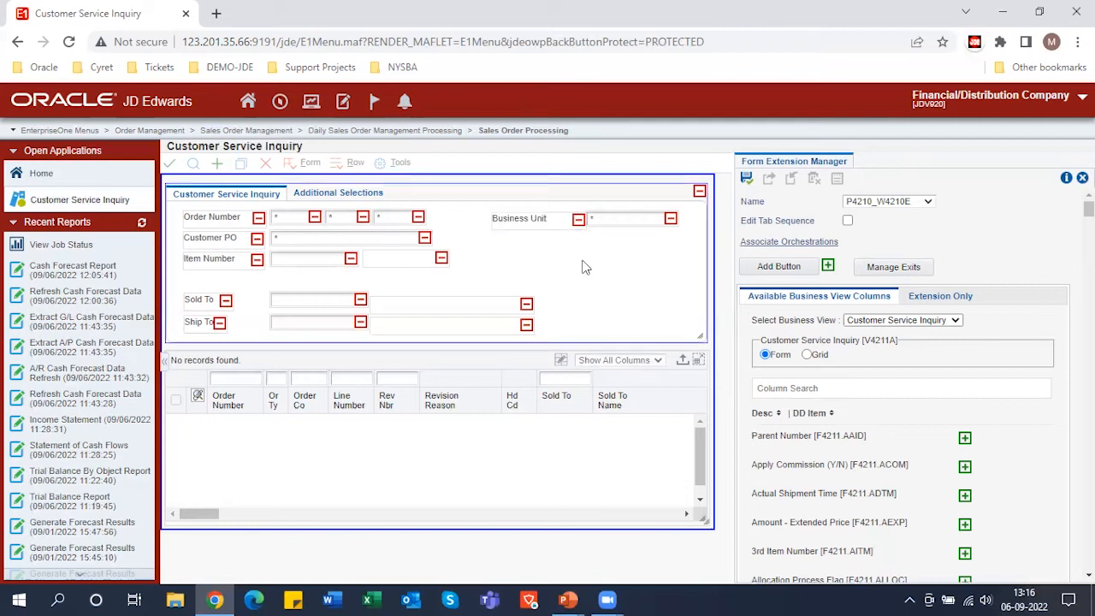
Mark the Business Unit entry field as required.
right_click(604, 224)
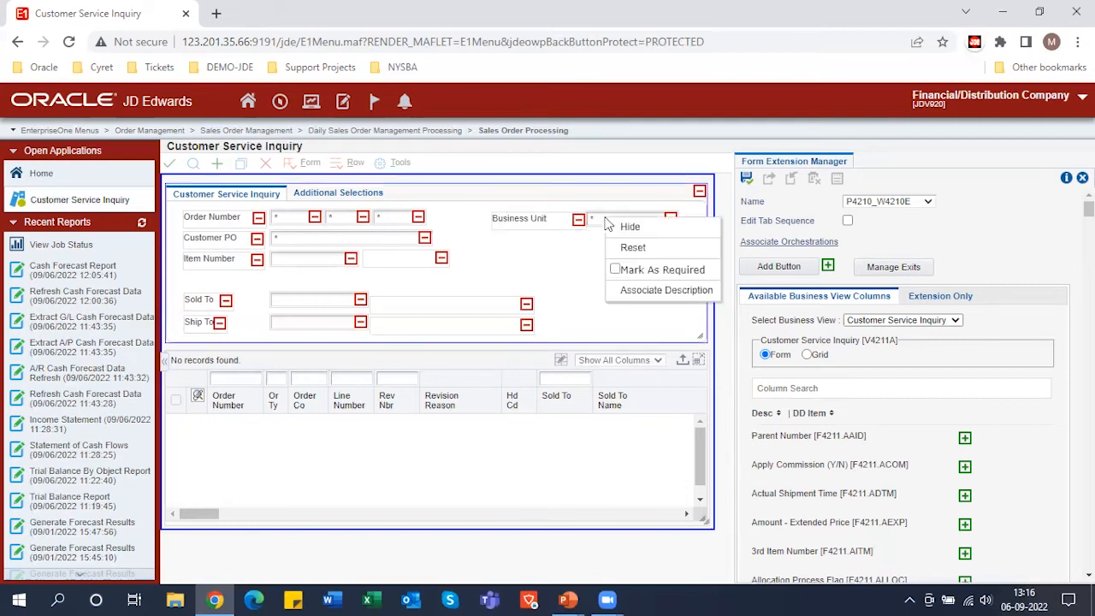
click(556, 269)
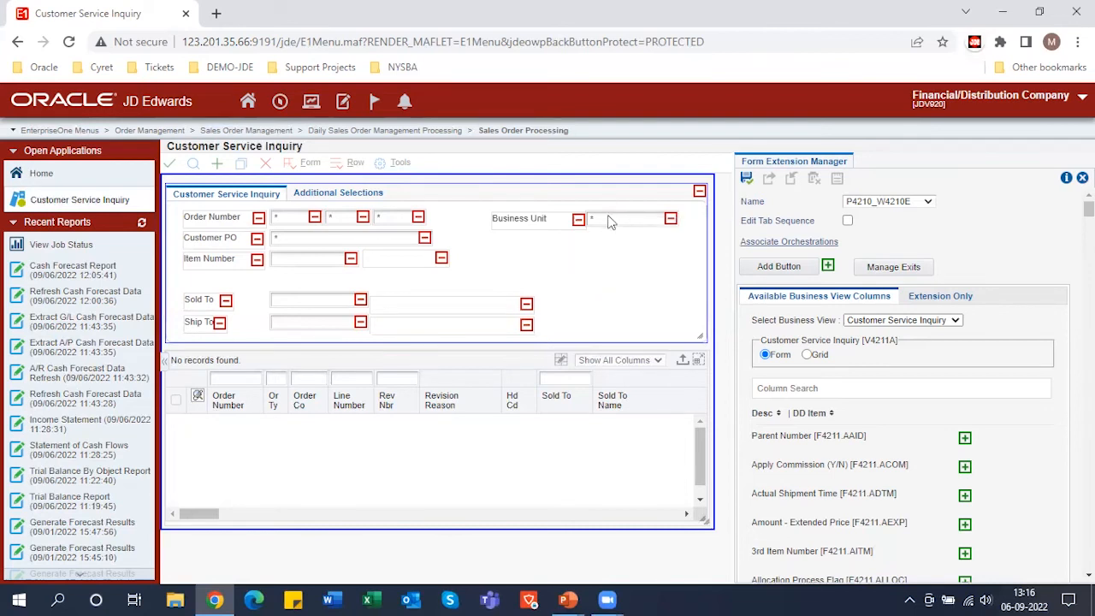
right_click(608, 224)
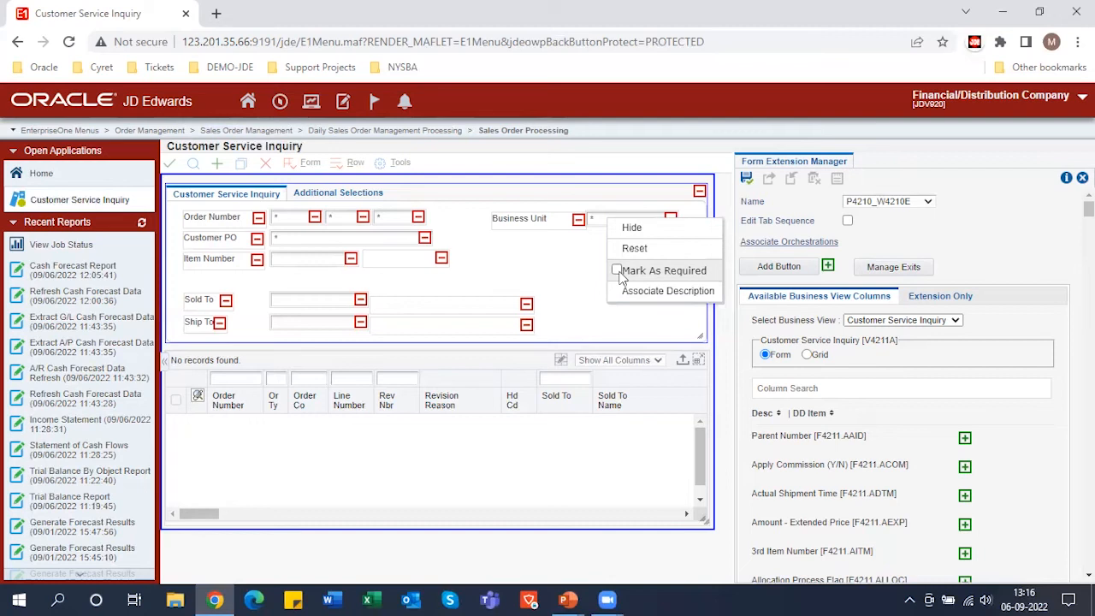
click(622, 274)
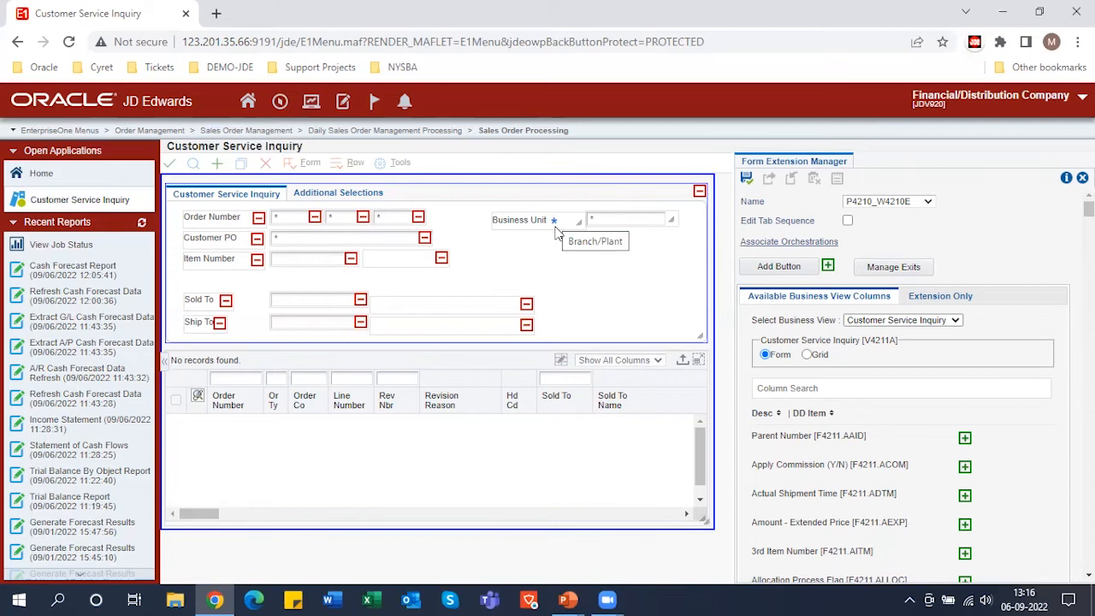
Move the Business Unit label and field below Item Number and shorten the Sold To, Ship To and Item Number description fields.
drag(548, 221, 223, 283)
drag(621, 225, 307, 281)
drag(498, 311, 455, 305)
drag(535, 323, 454, 325)
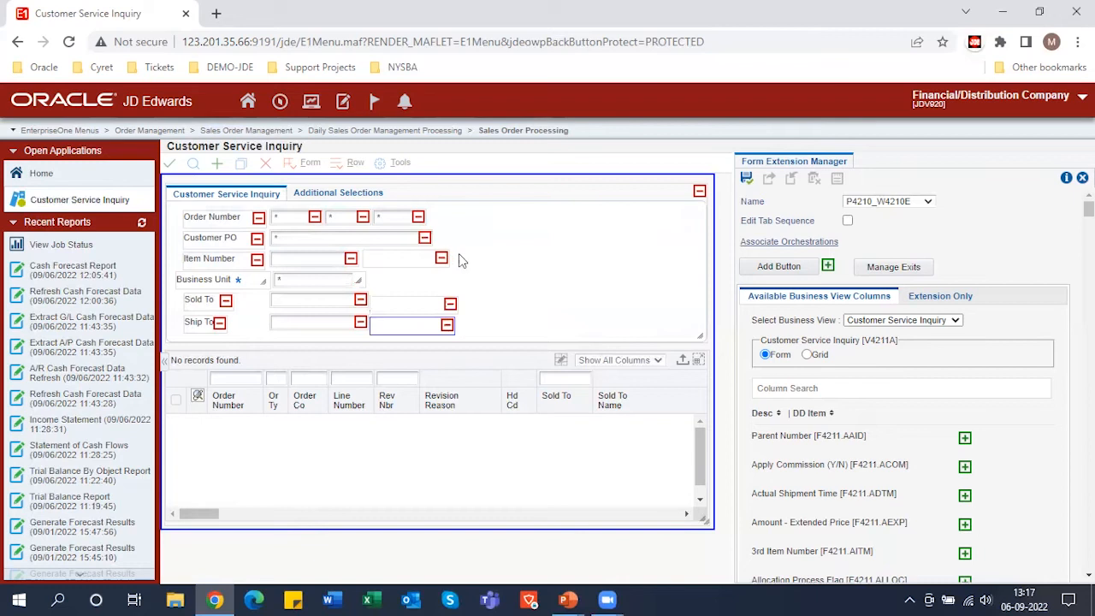
drag(440, 257, 434, 253)
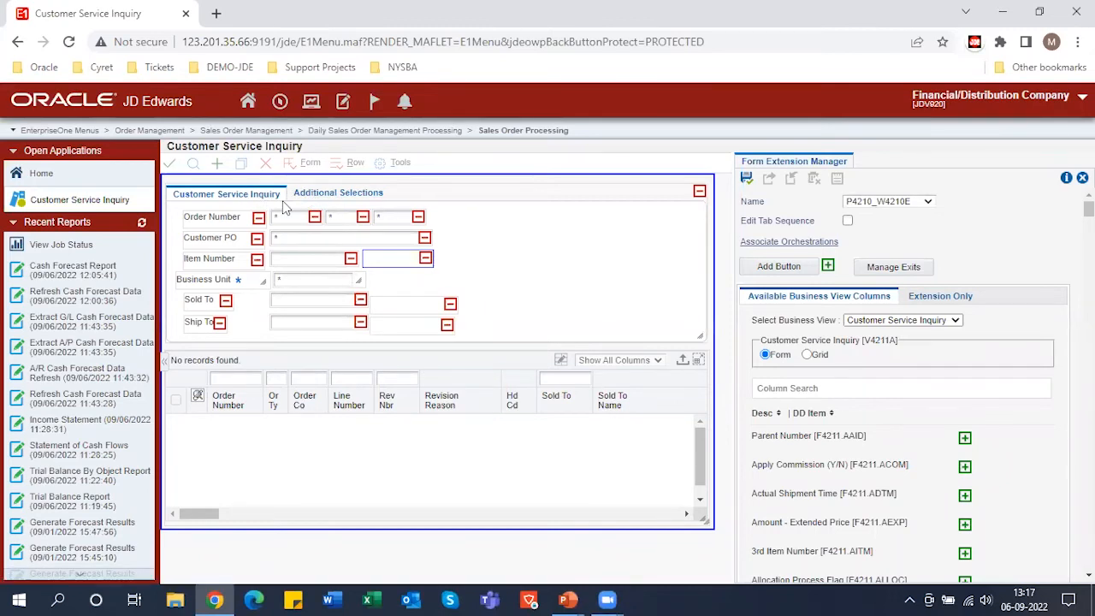
Extend the grid downward and lower its upper edge to leave open space beneath the Customer Service Inquiry tab area.
click(354, 197)
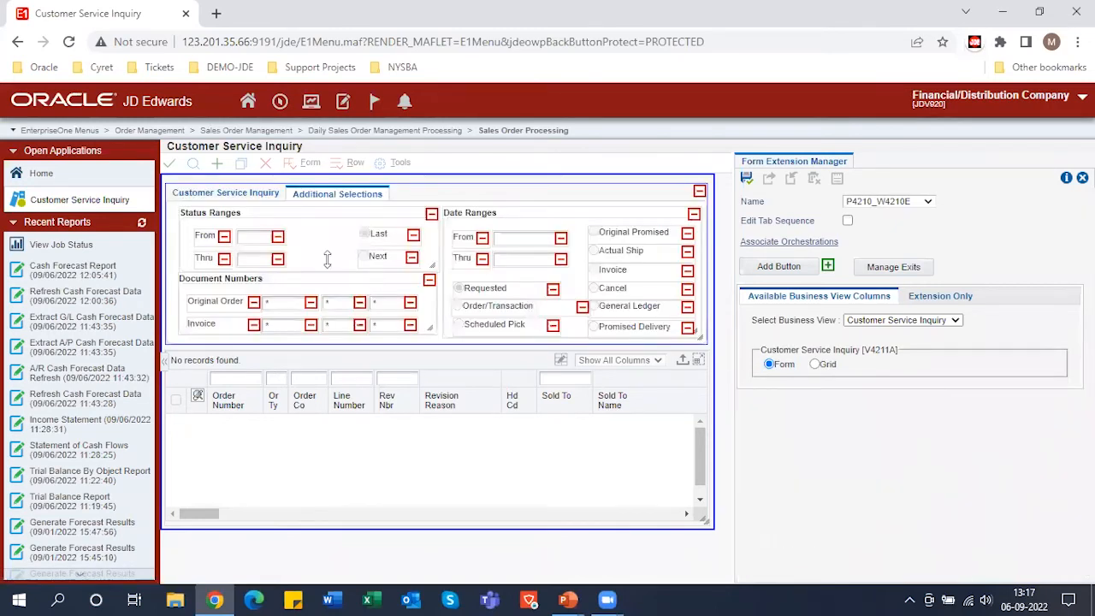
click(229, 196)
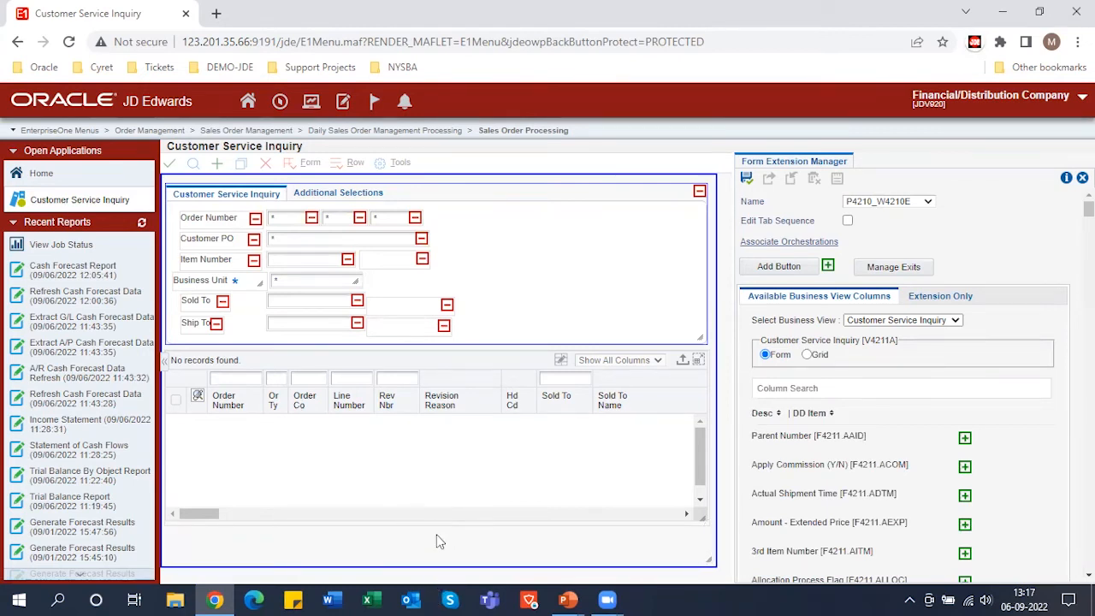
drag(437, 528, 440, 585)
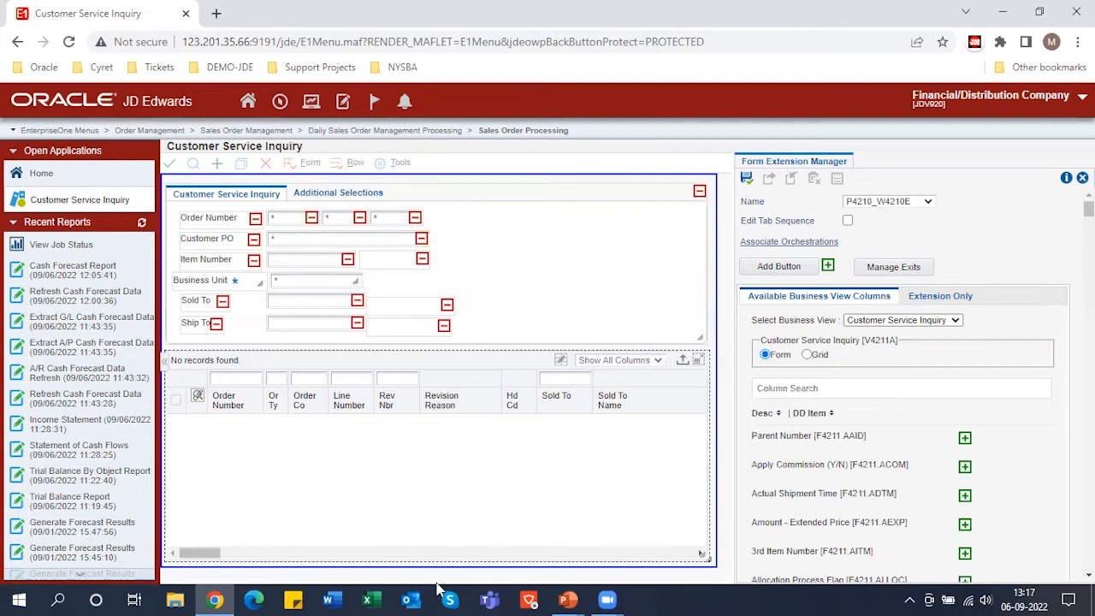
drag(435, 345, 451, 472)
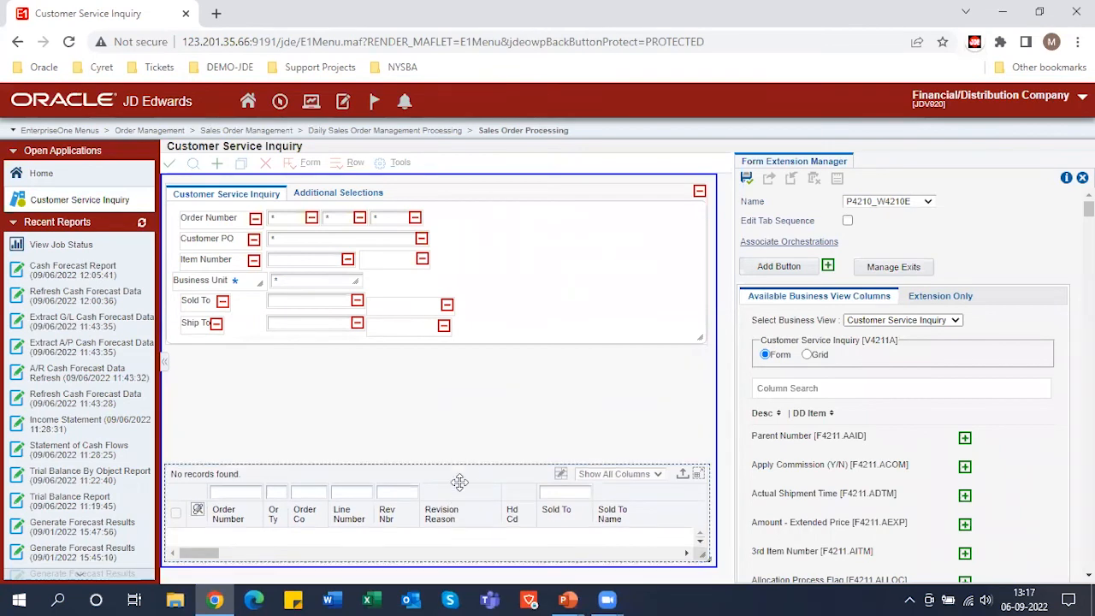
Move the Document Numbers group out of Additional Selections into the open space above the grid and hide the Additional Selections tab.
click(347, 195)
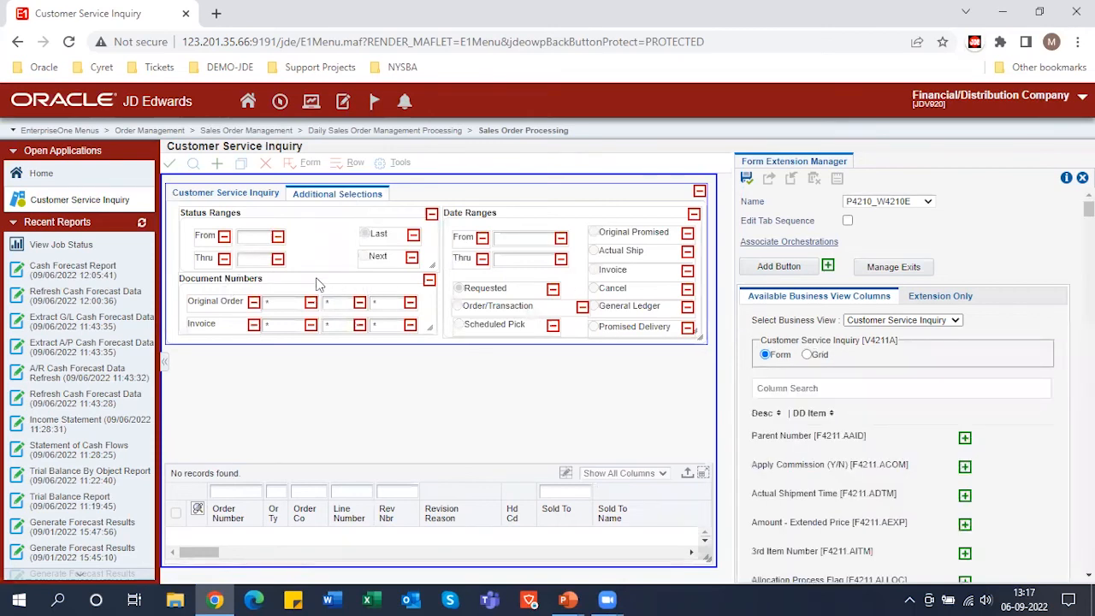
drag(288, 285, 300, 391)
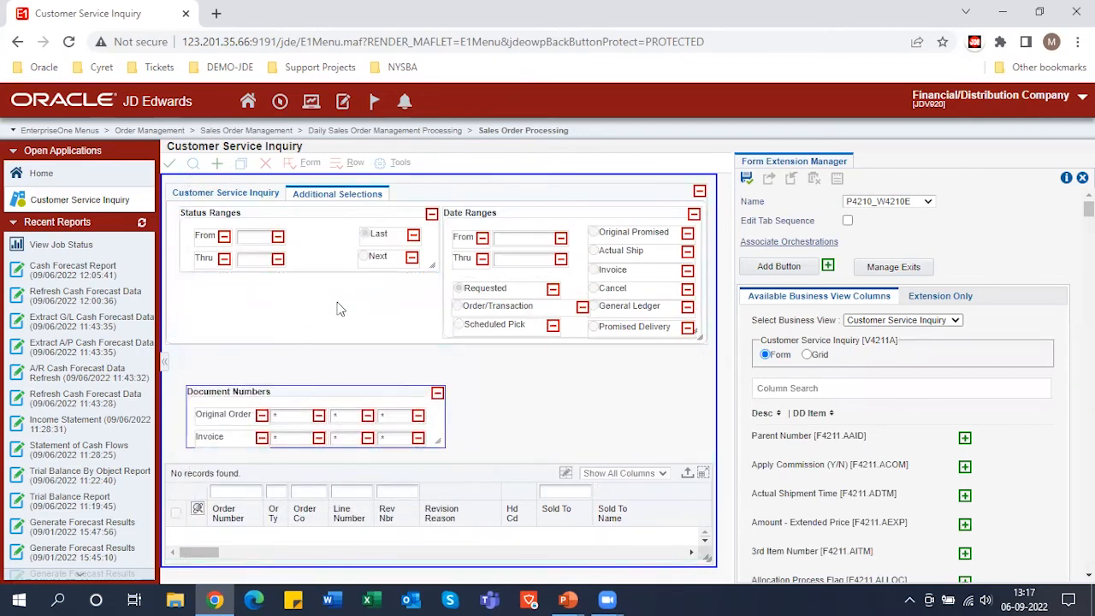
click(699, 192)
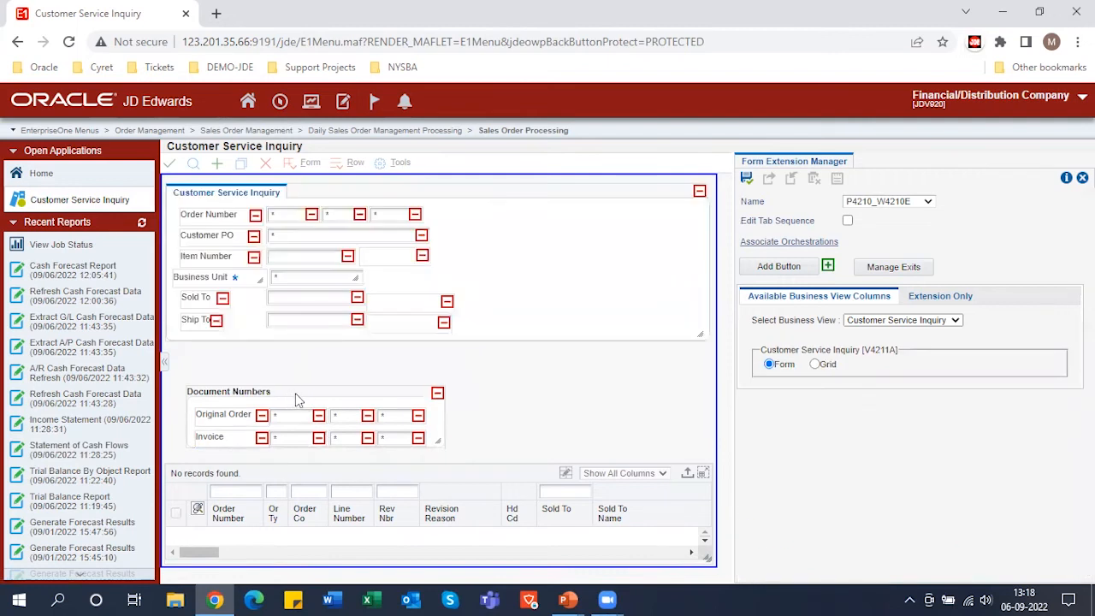
Place the Document Numbers group beside the order fields on the Customer Service Inquiry tab and extend the grid and tab area into the leftover space.
drag(308, 392, 529, 220)
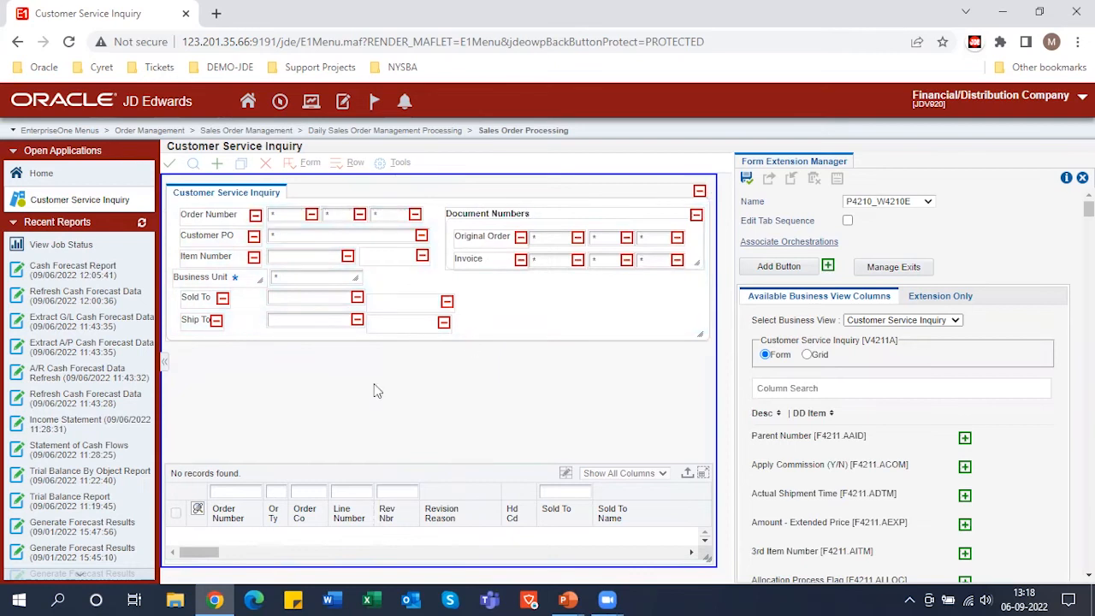
drag(355, 465, 355, 379)
drag(394, 342, 391, 369)
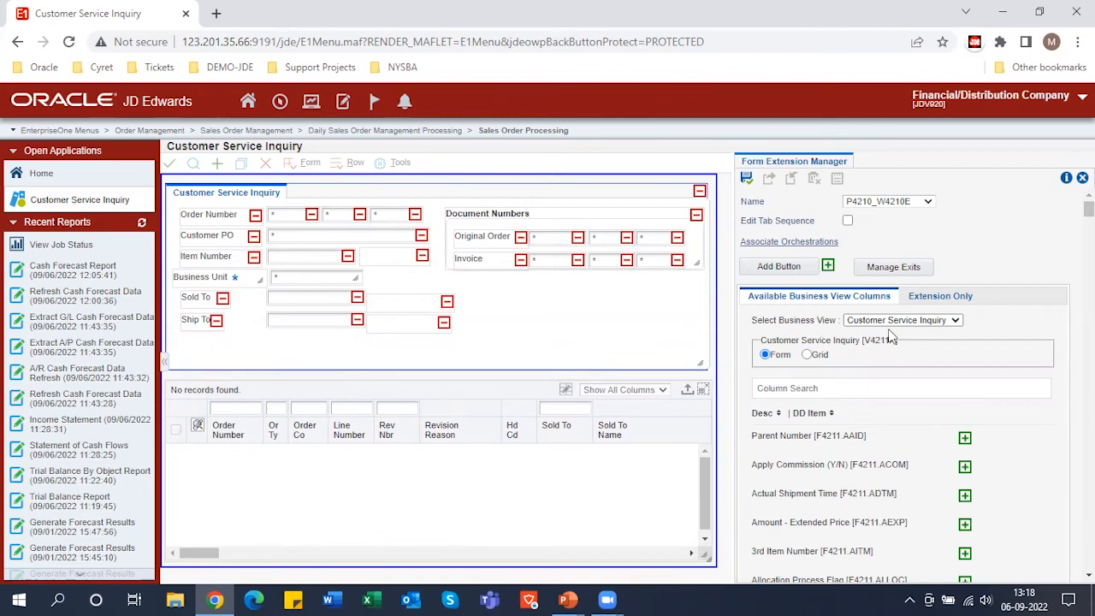
Search the available form columns for "commit".
click(792, 387)
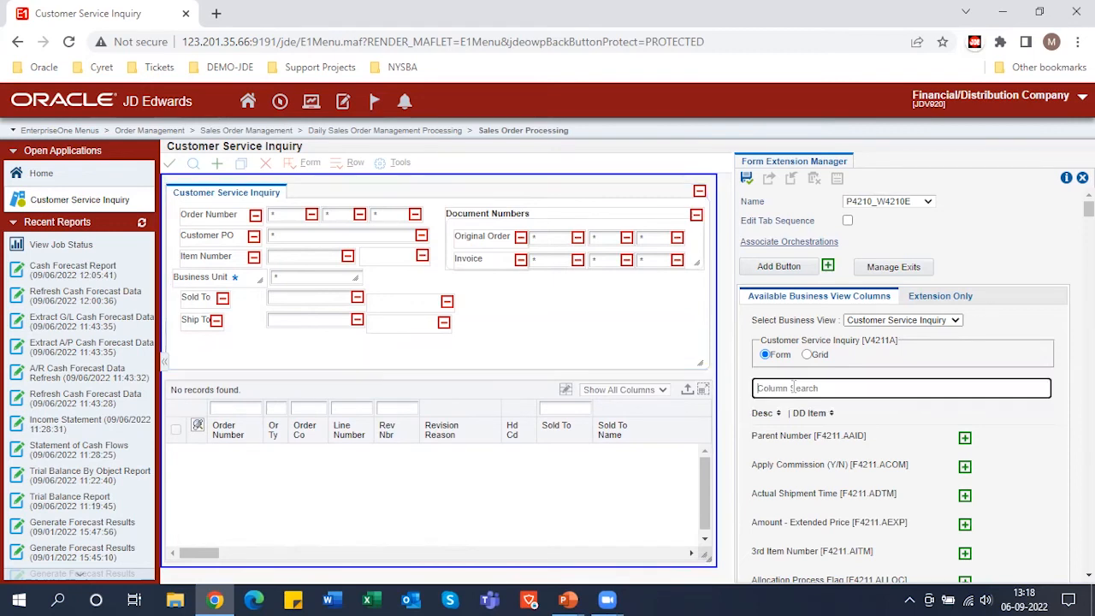
text(commi)
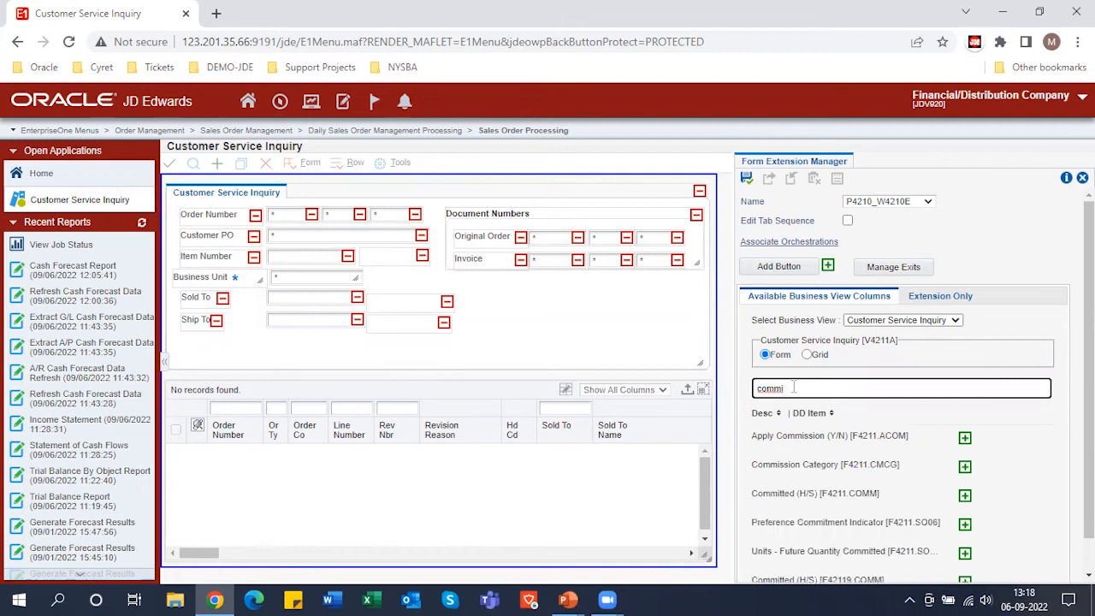
text(mnt)
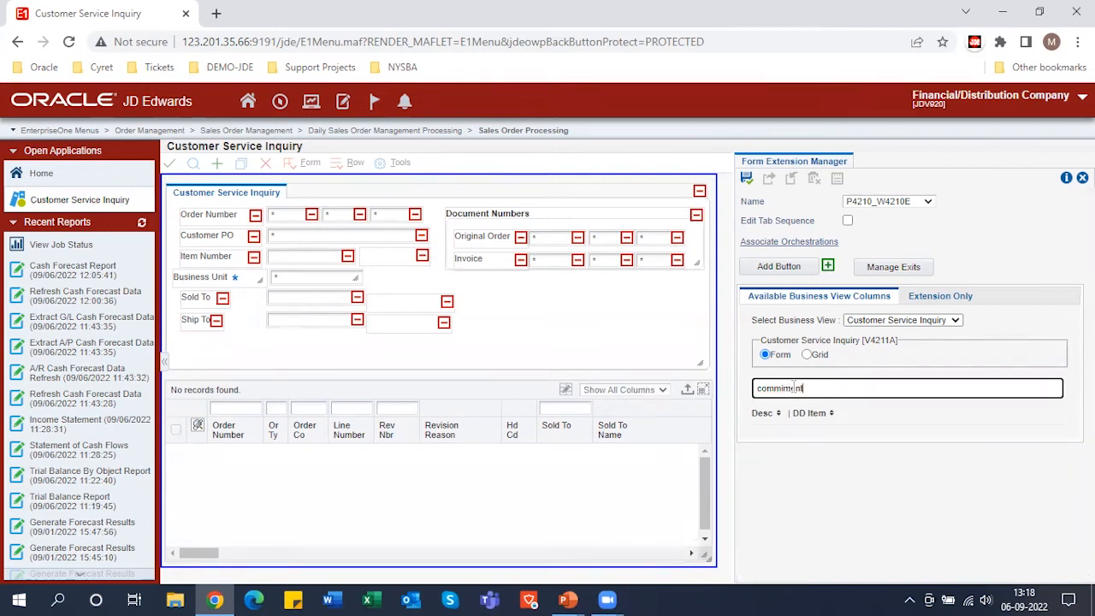
text(ent)
key(BackSpace)
key(BackSpace)
key(BackSpace)
key(BackSpace)
key(BackSpace)
key(BackSpace)
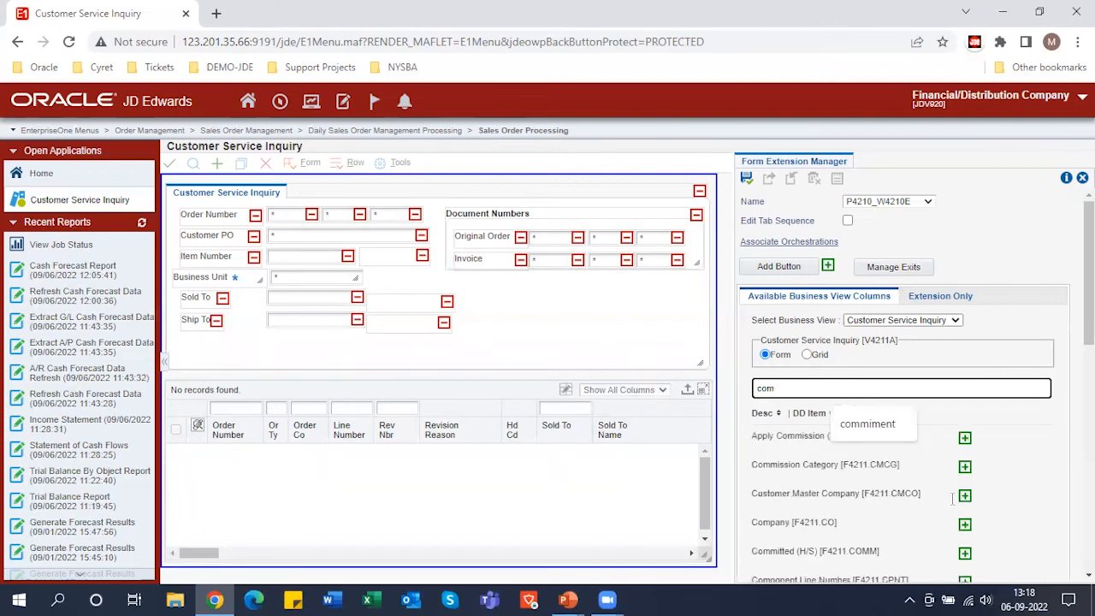
click(1018, 485)
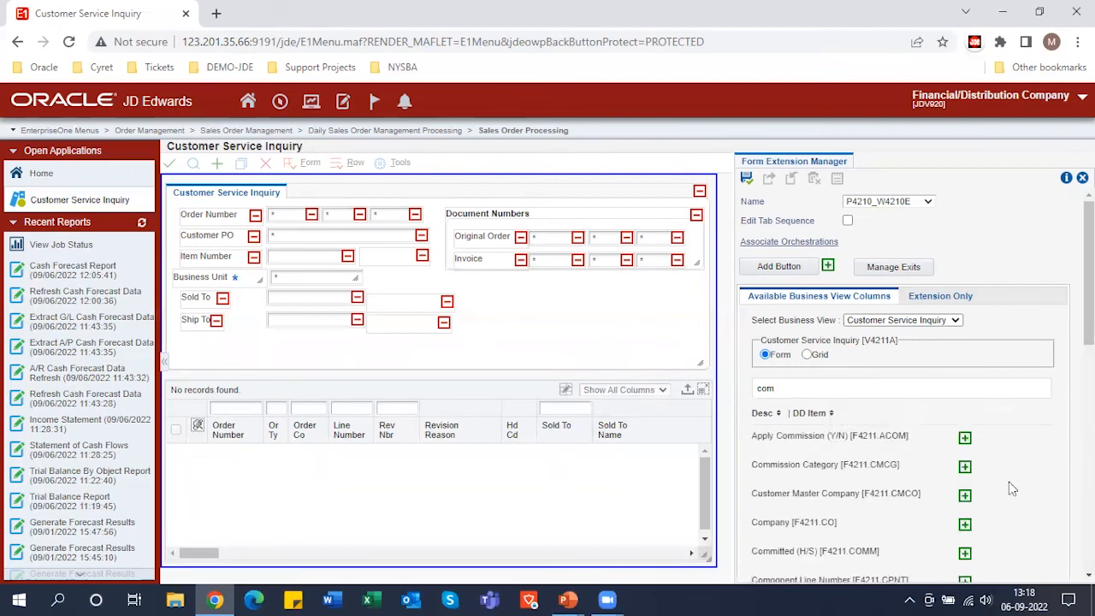
click(780, 390)
text(mit)
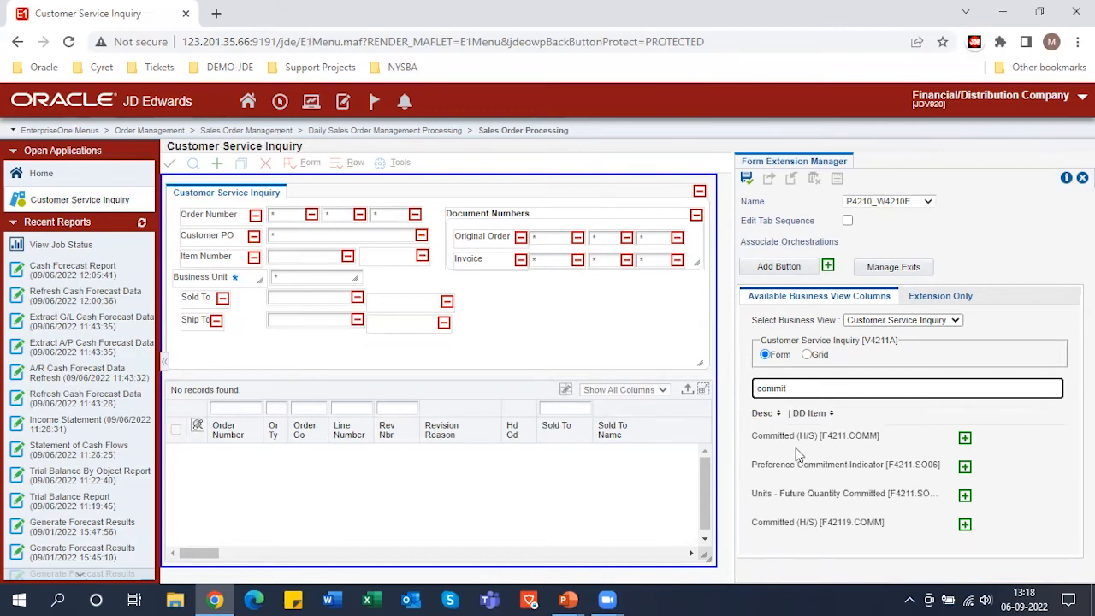
click(790, 435)
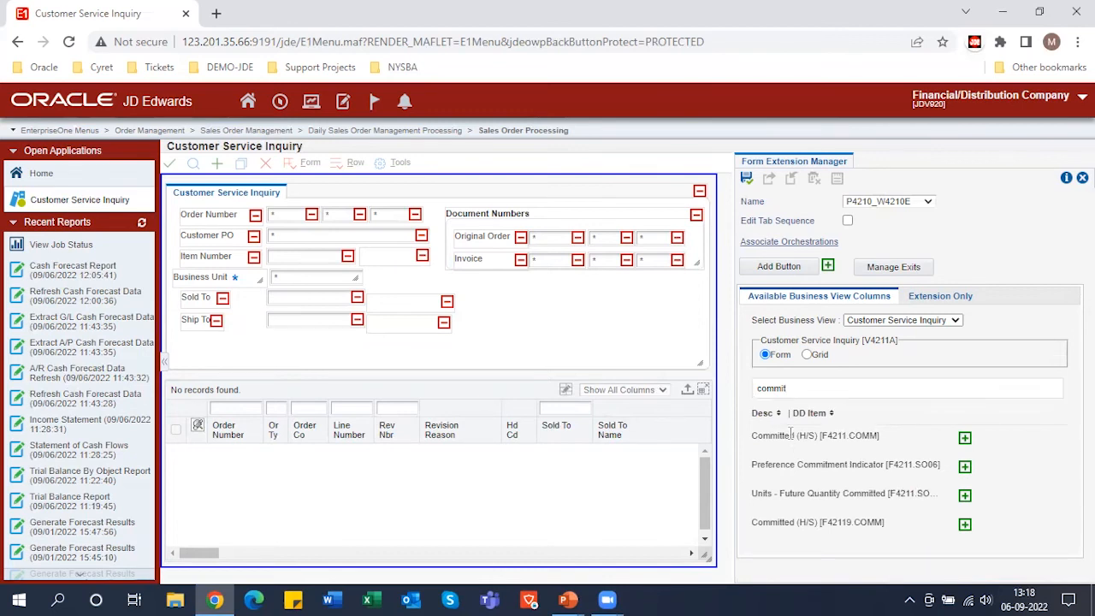
drag(777, 435, 485, 289)
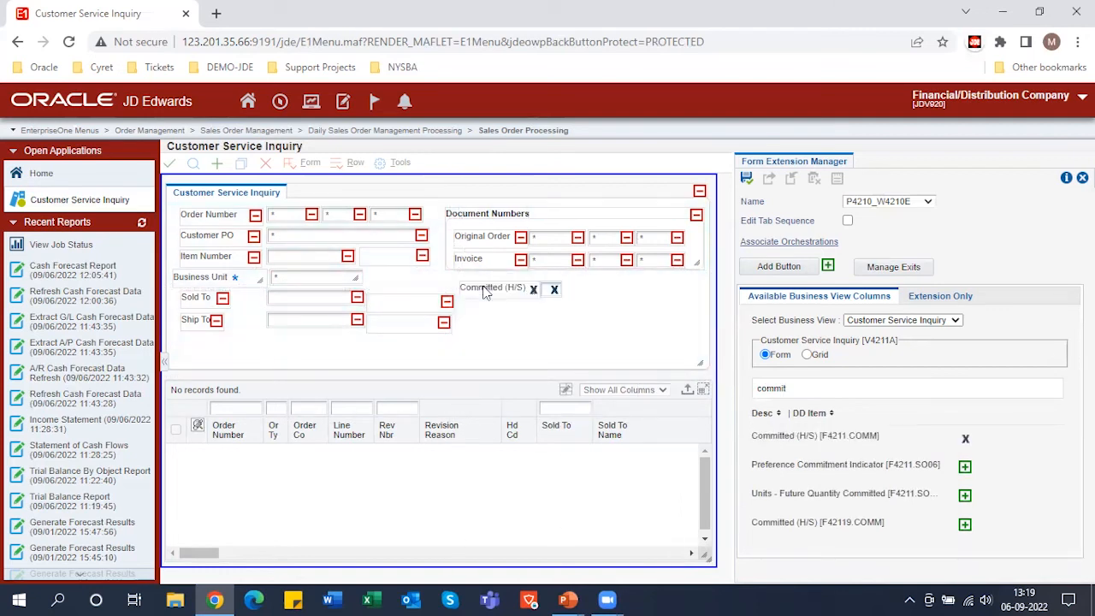
click(555, 290)
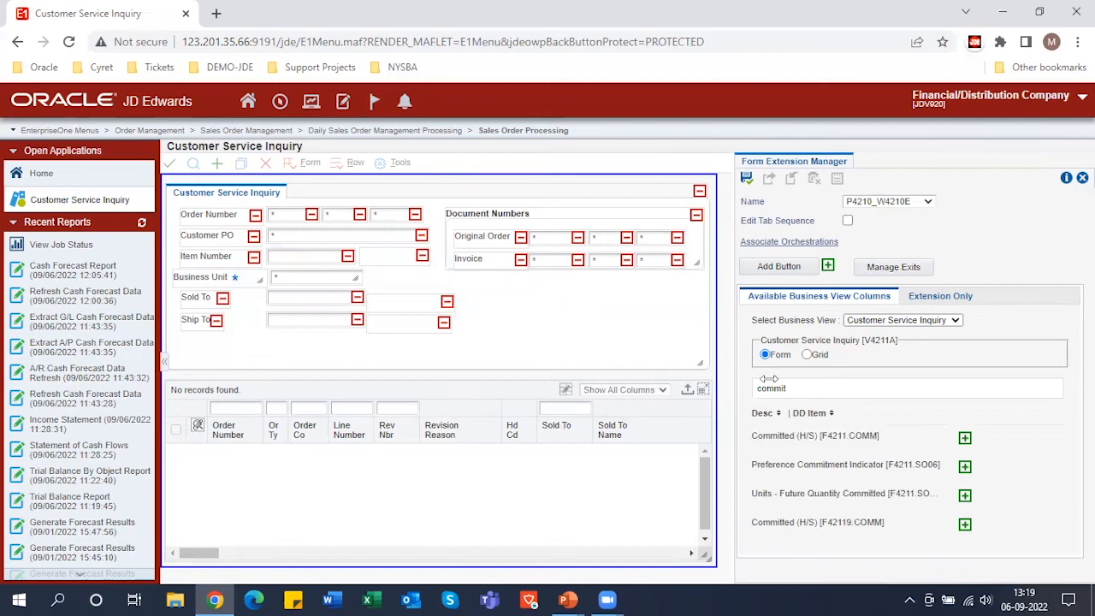
Add the Committed (H/S) [F4211.COMM] column to the form, place it below Document Numbers and widen its entry field.
click(965, 439)
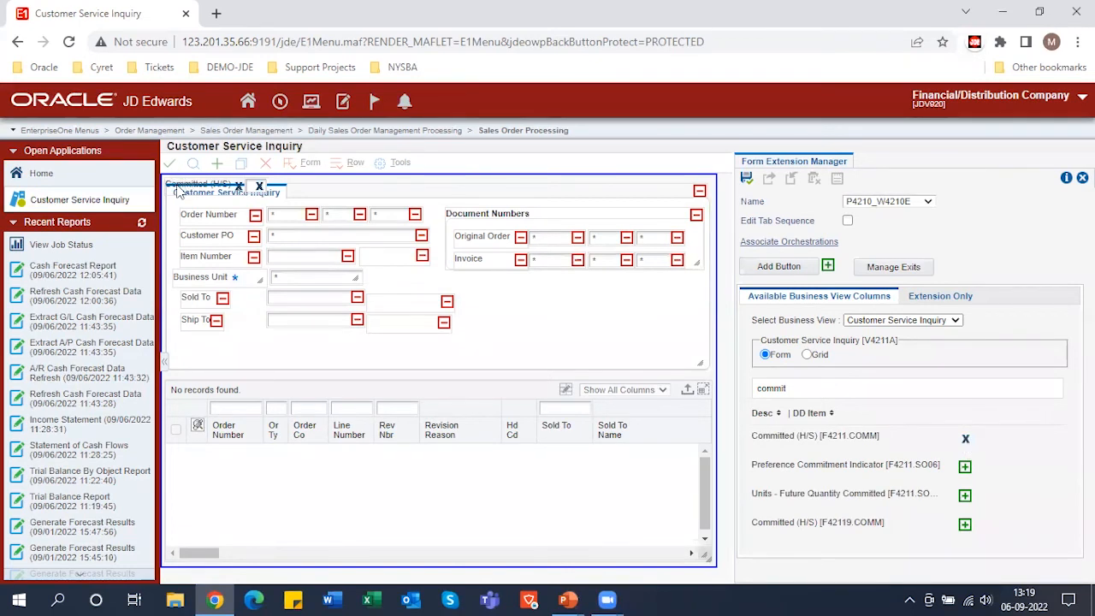
drag(190, 184, 568, 289)
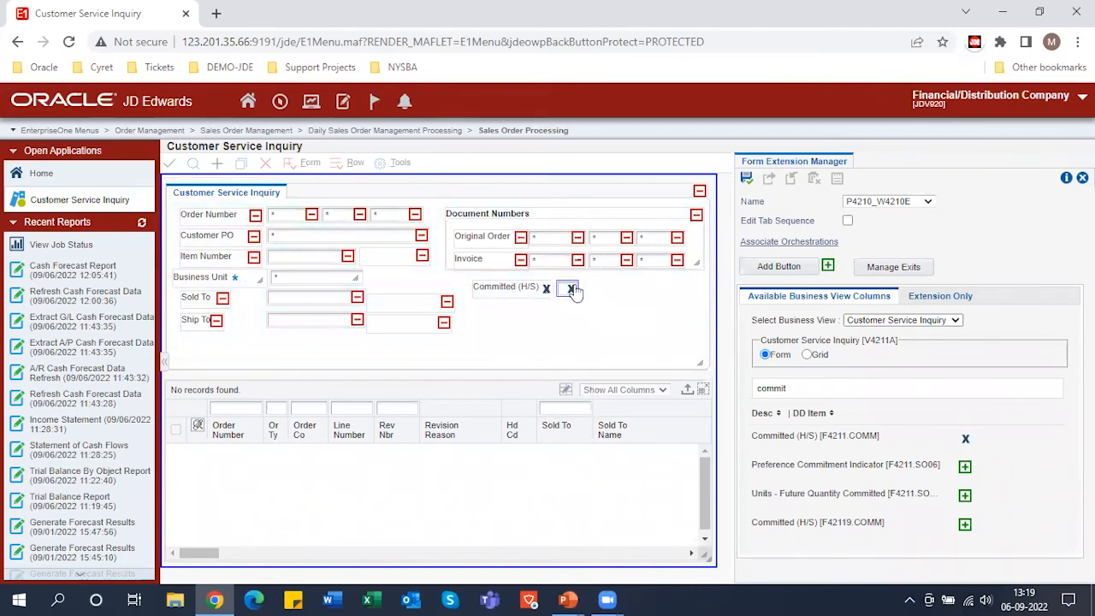
drag(488, 289, 576, 313)
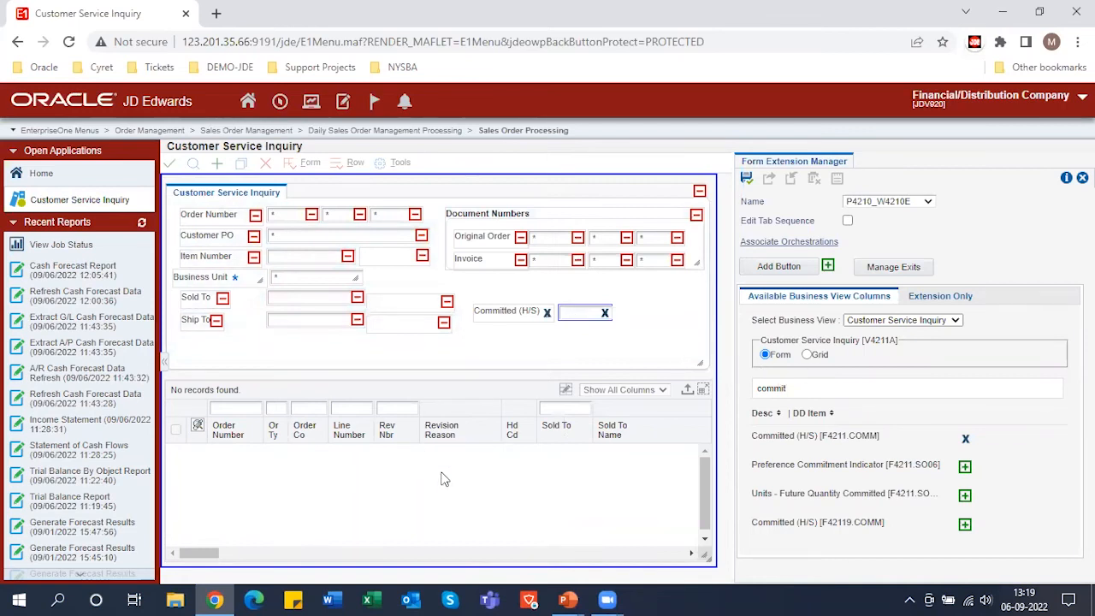
Clear the column search and switch the available business view columns from Form to Grid.
click(817, 390)
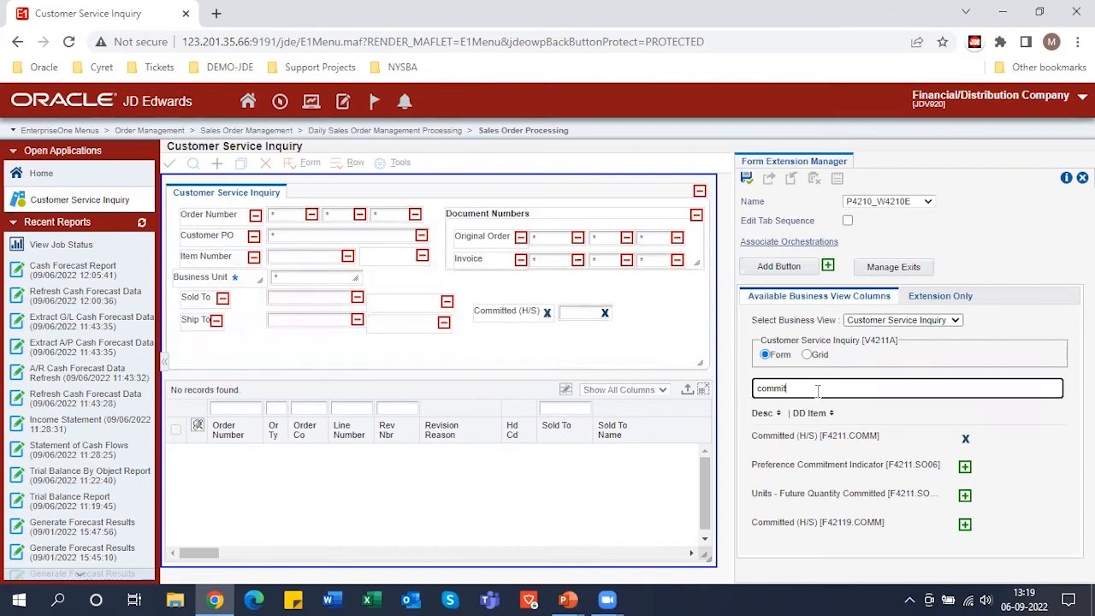
key(BackSpace)
key(BackSpace)
key(BackSpace)
key(BackSpace)
key(BackSpace)
key(BackSpace)
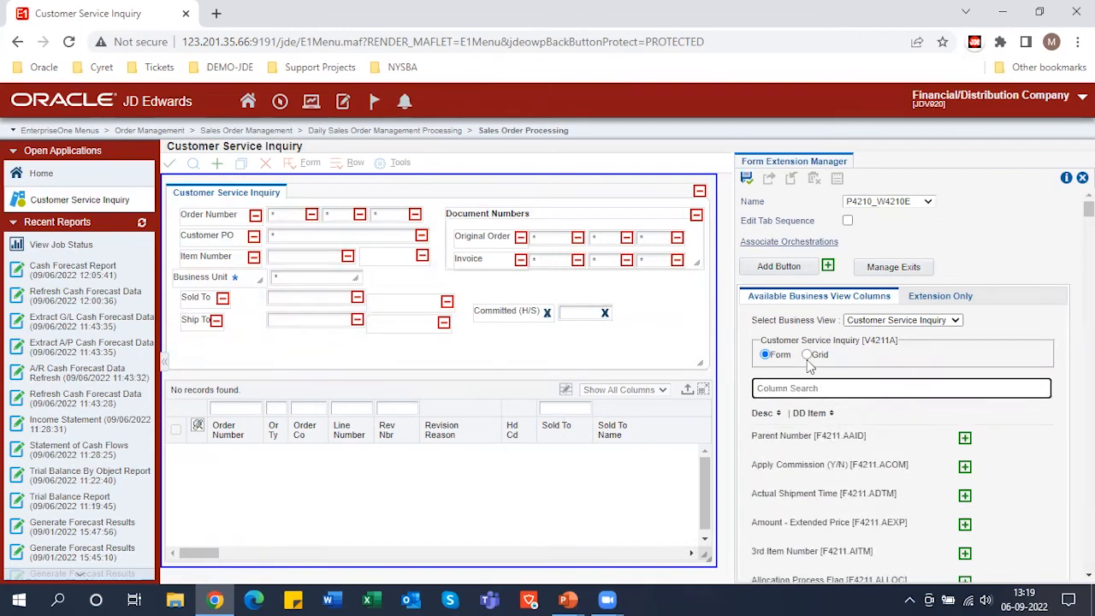
click(807, 355)
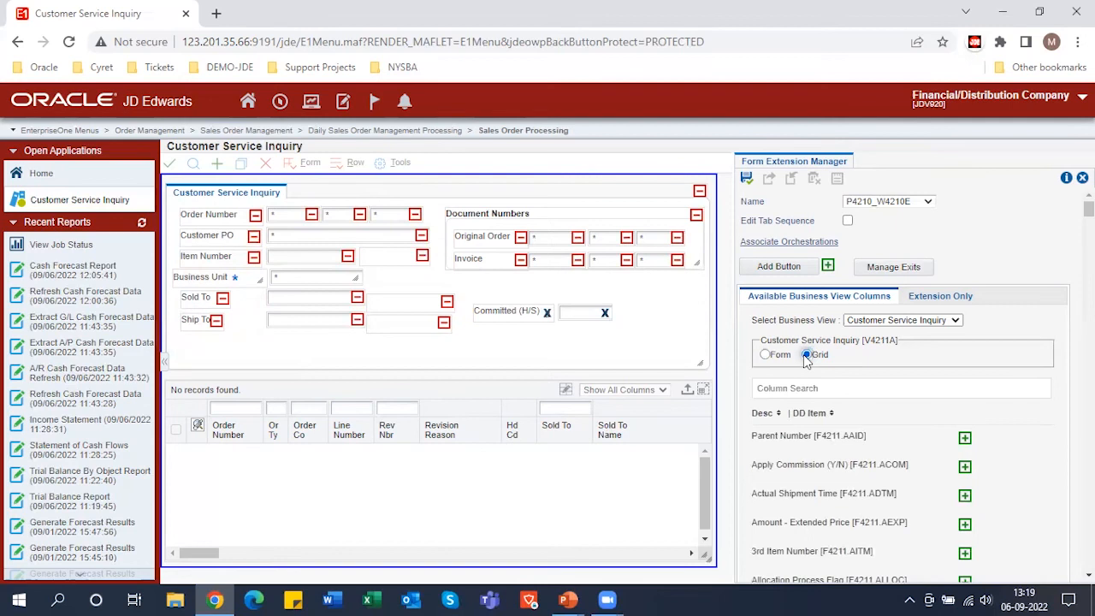
Search the grid columns for "potenc" and insert From Potency [F4211.FRMP] and Thru Potency [F4211.THRP] after the Or Ty column.
click(776, 394)
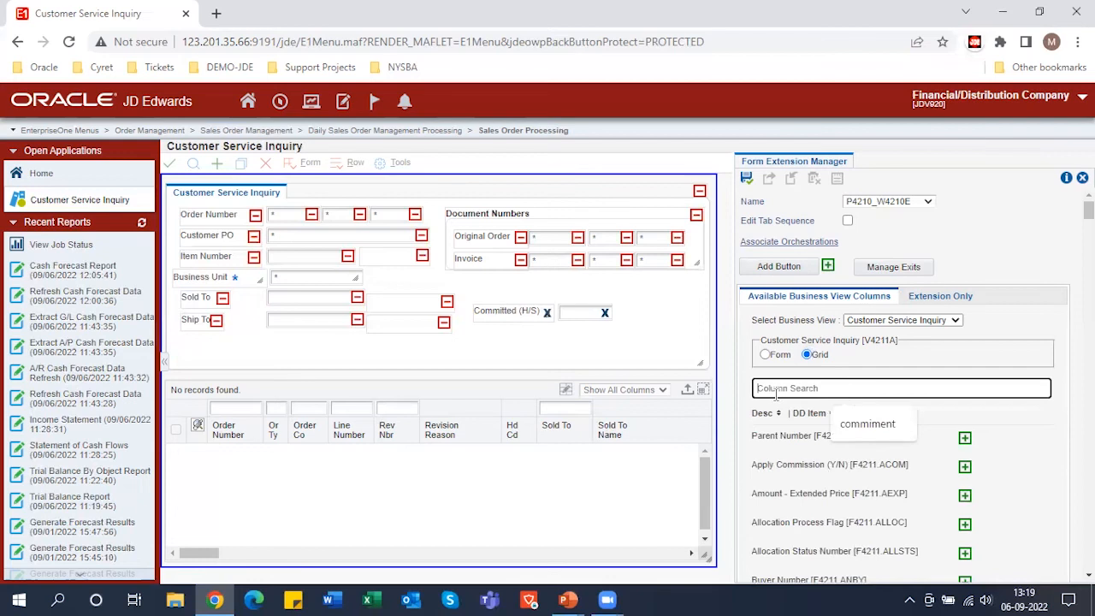
text(piec)
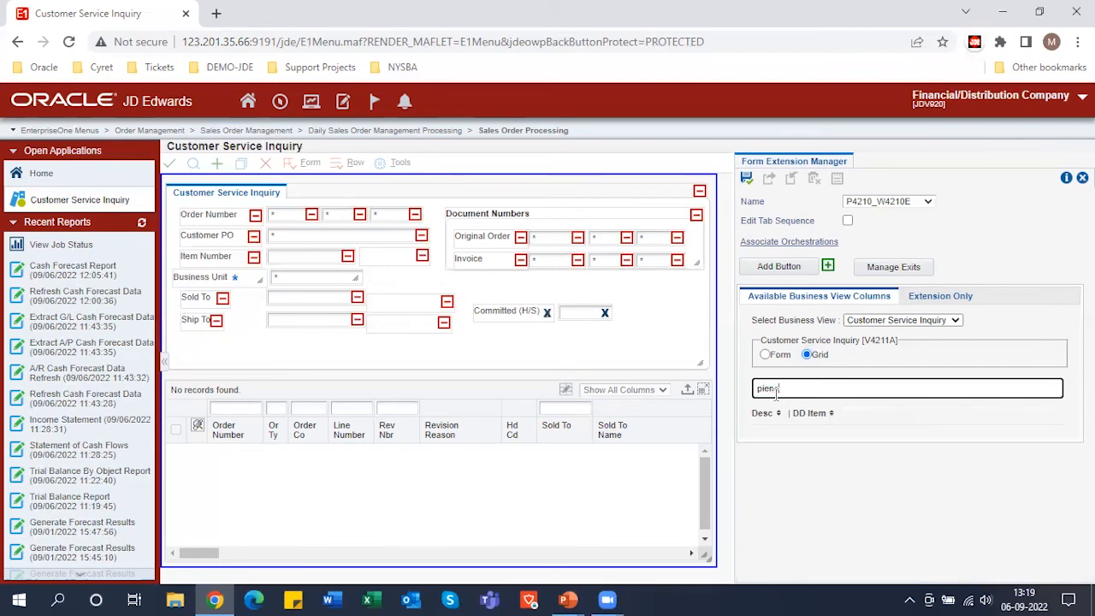
key(BackSpace)
text(te)
key(BackSpace)
key(BackSpace)
key(BackSpace)
text(potenc)
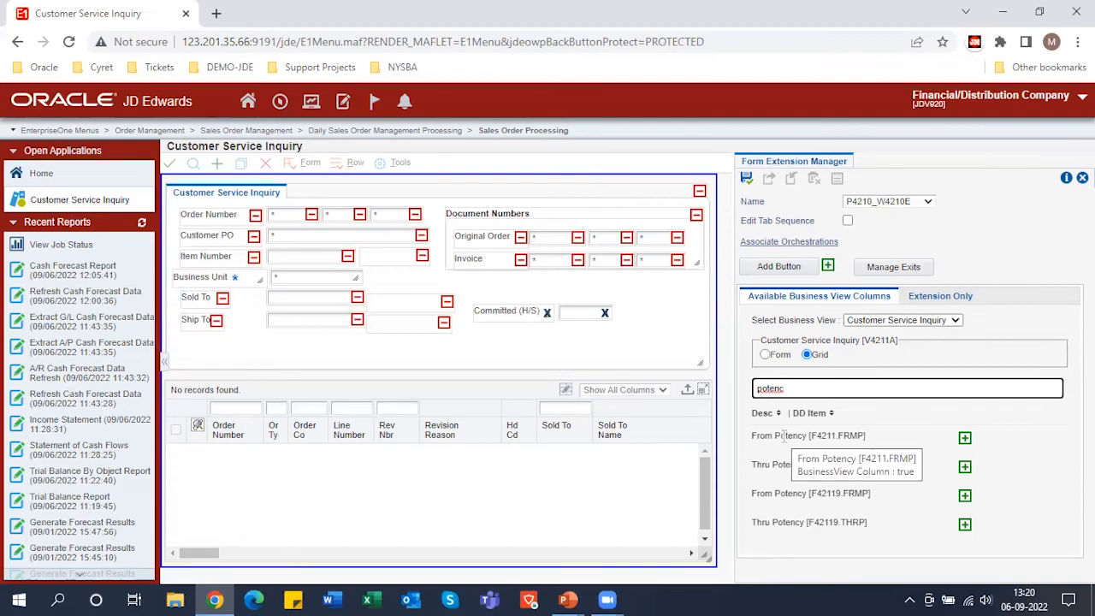
drag(784, 437, 299, 438)
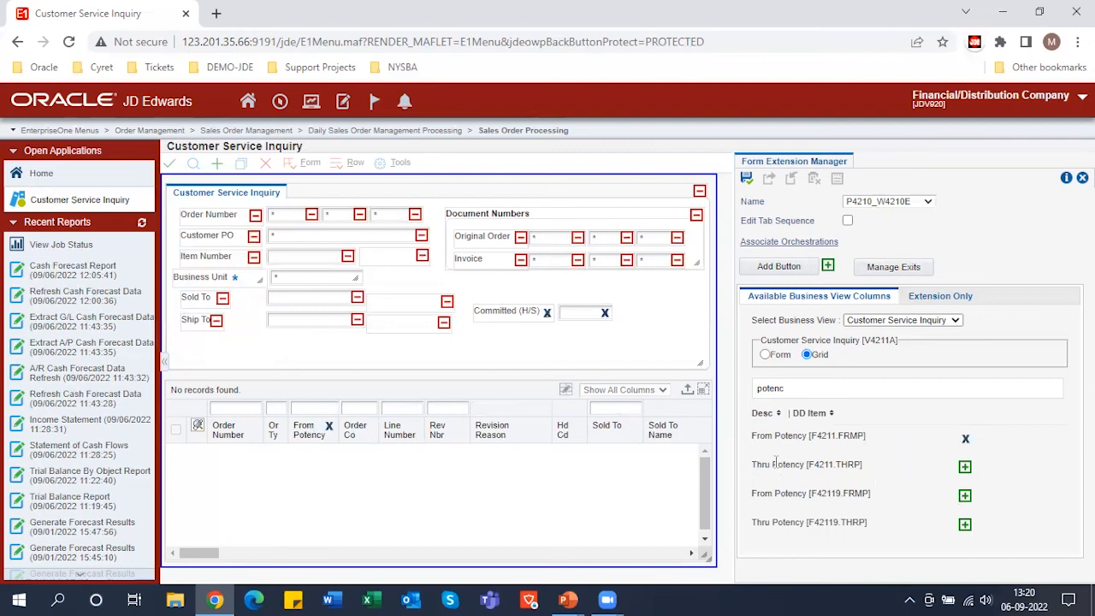
drag(764, 463, 355, 444)
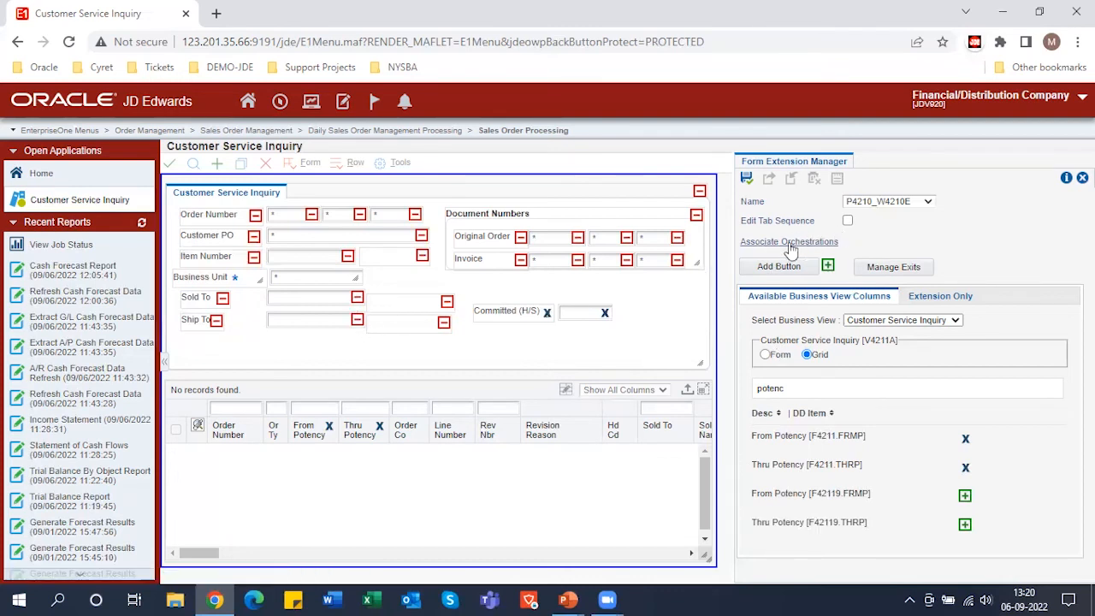
Enable tab sequence editing and number the three Order Number fields 1, 2 and 3.
click(847, 222)
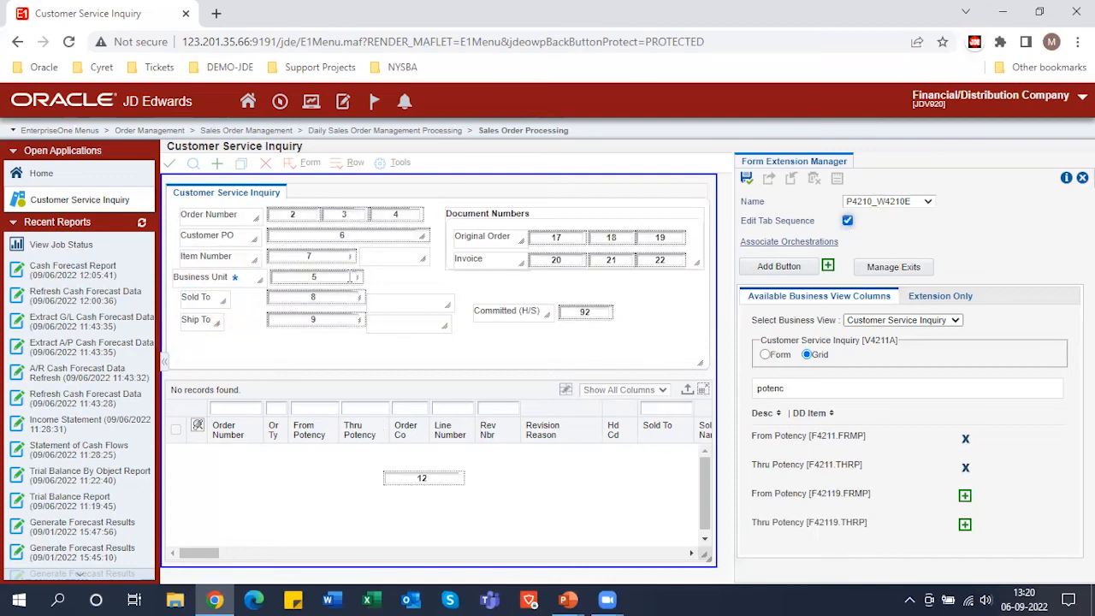
click(293, 215)
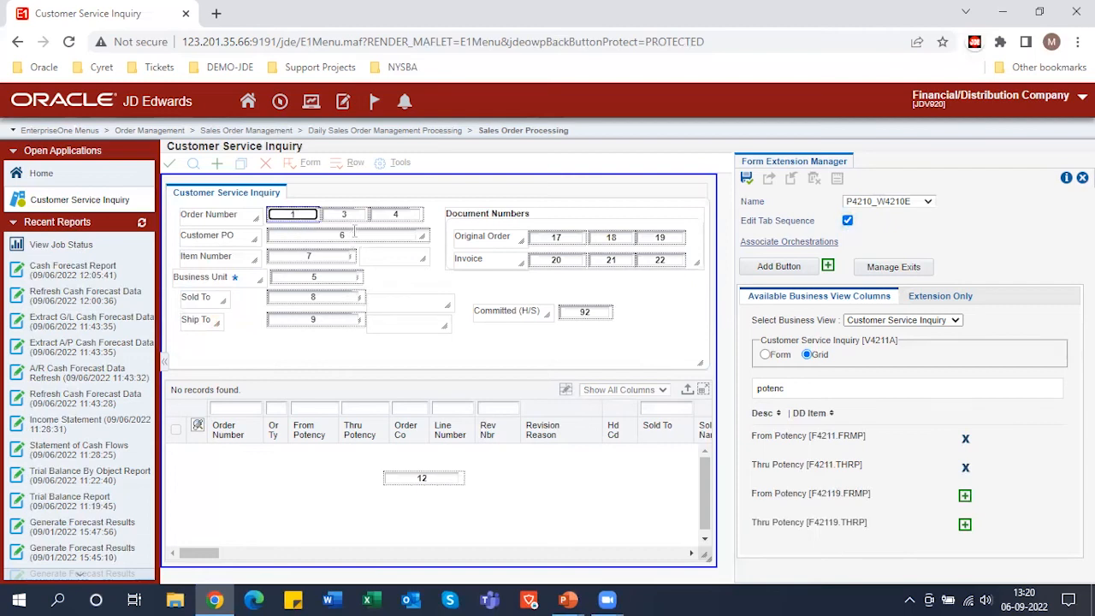
click(347, 214)
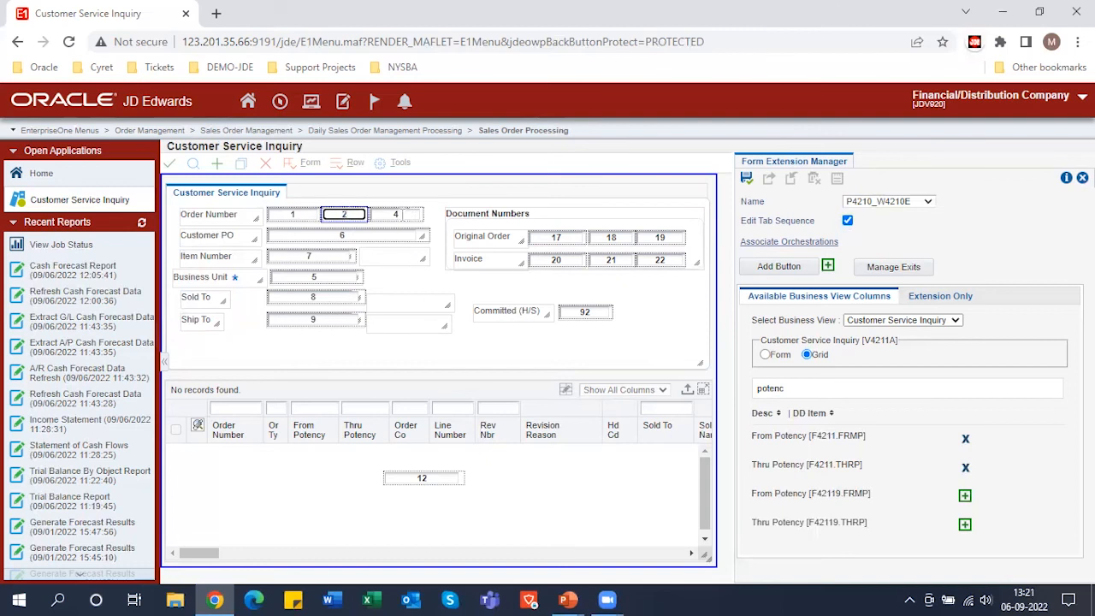
click(396, 215)
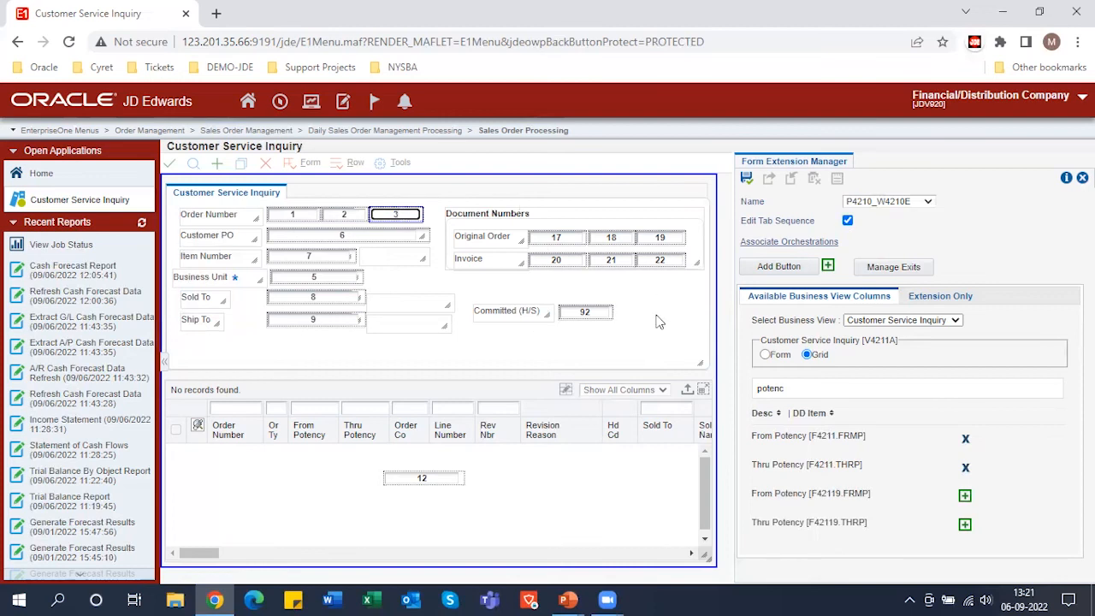
click(579, 353)
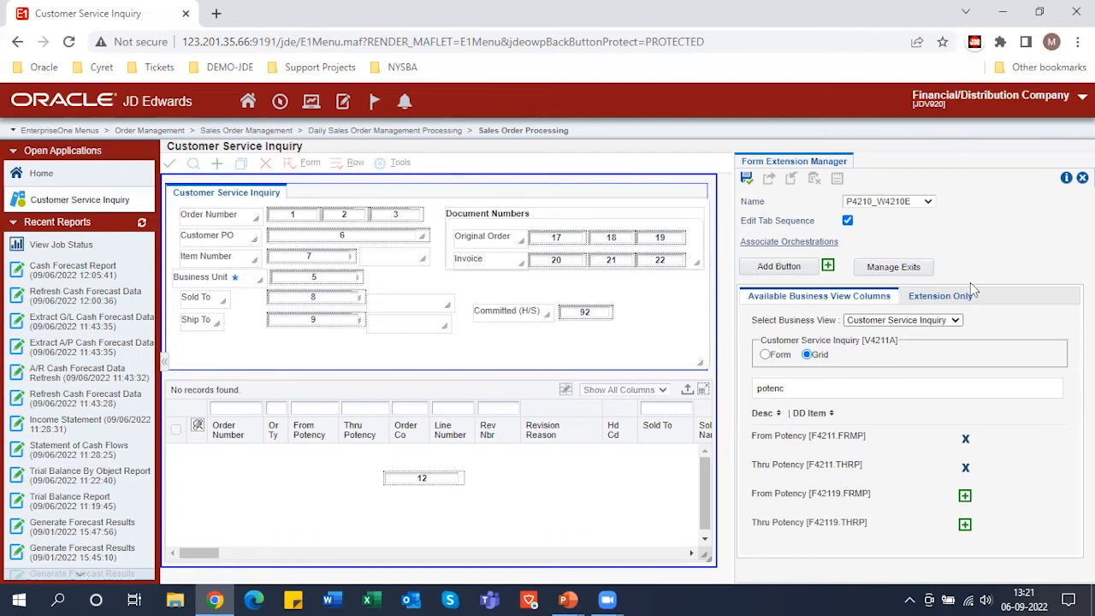
Save the form extension and close the Form Extension Manager.
click(746, 178)
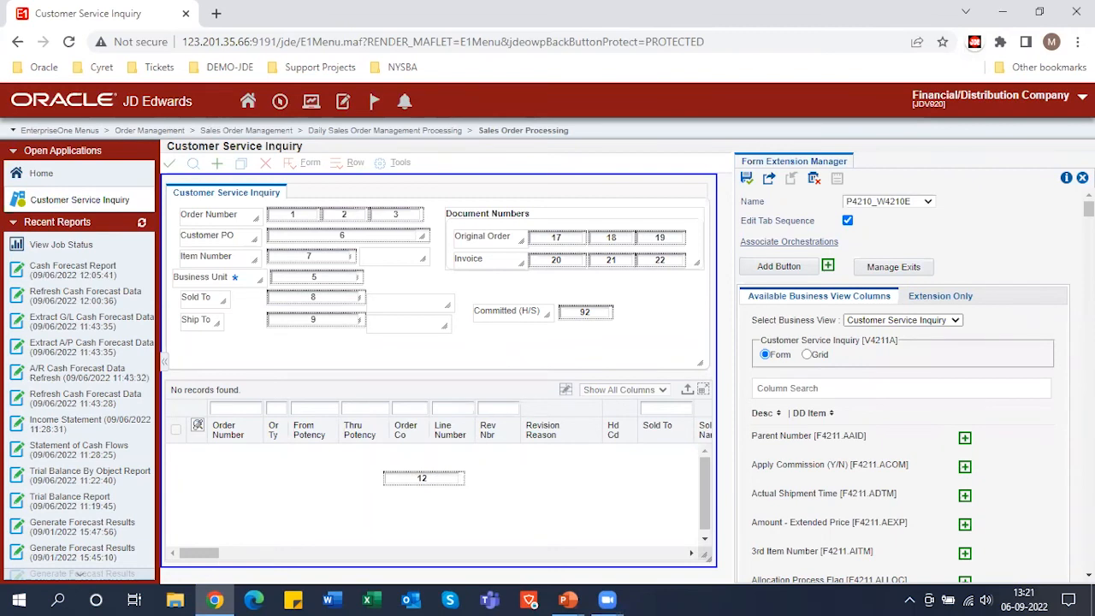
click(1082, 178)
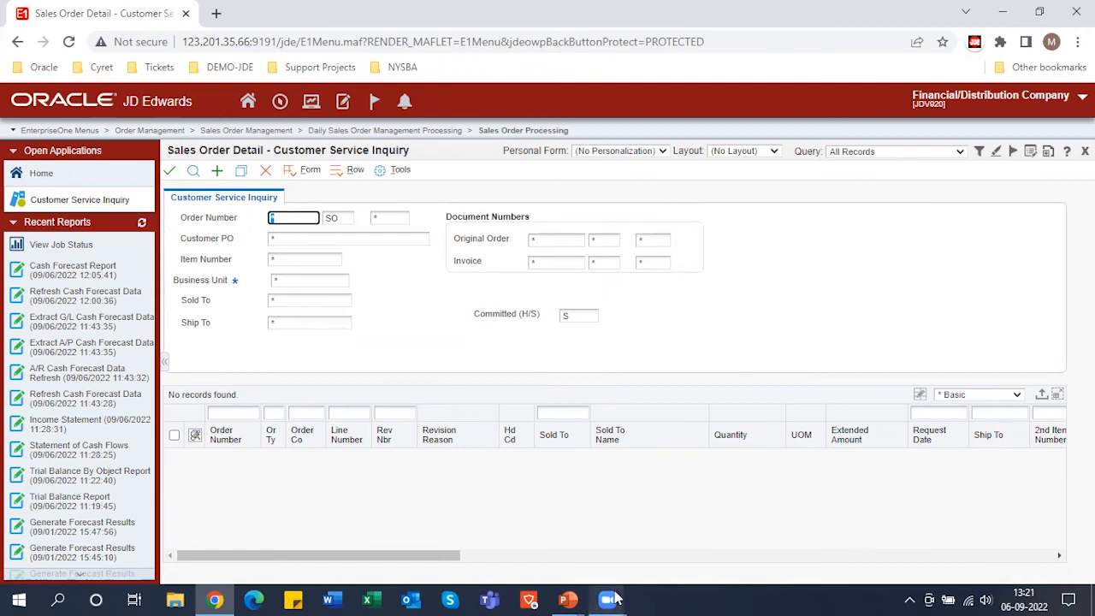
Switch to the PowerPoint slide show.
key(alt+Tab)
key(alt+Tab)
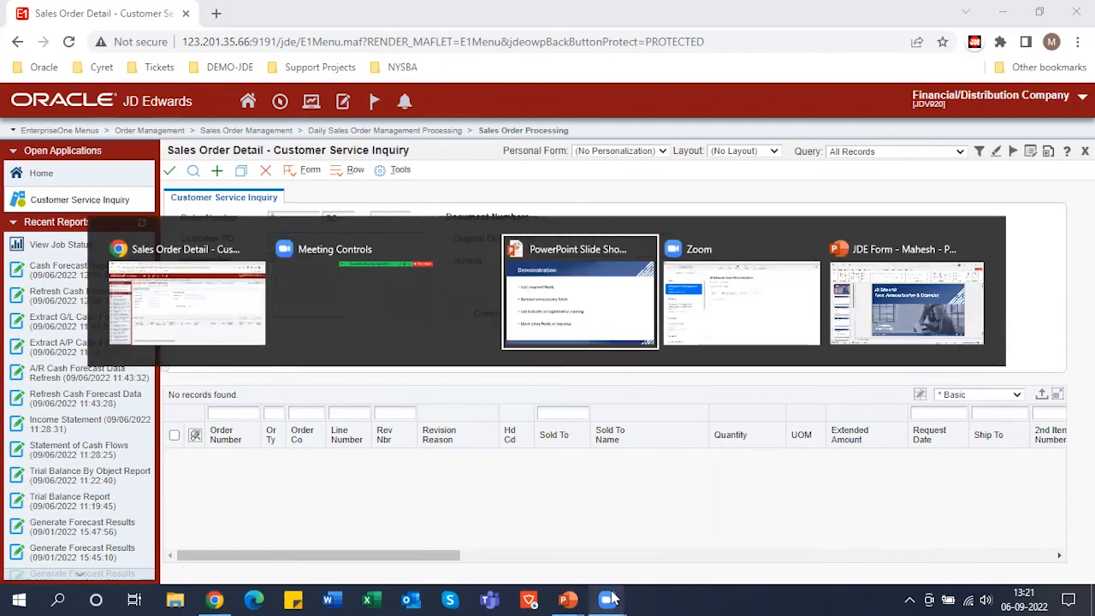